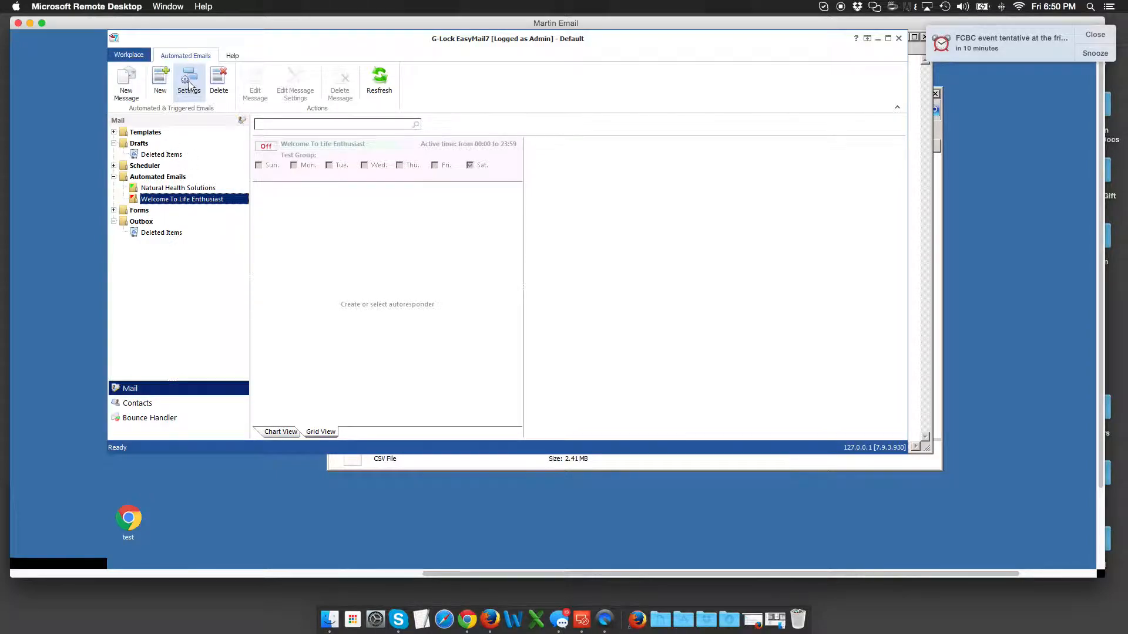
Step: Start an automated email series named New Series for the Test Group, with messages sent on Saturday
left_click(162, 177)
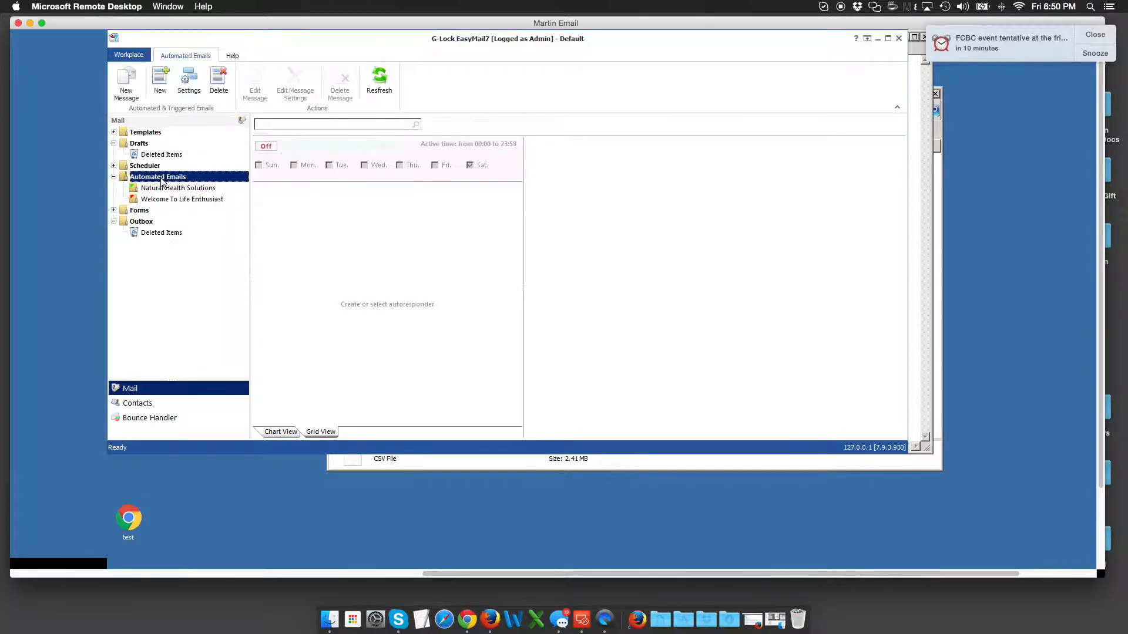
left_click(159, 81)
type("New Series")
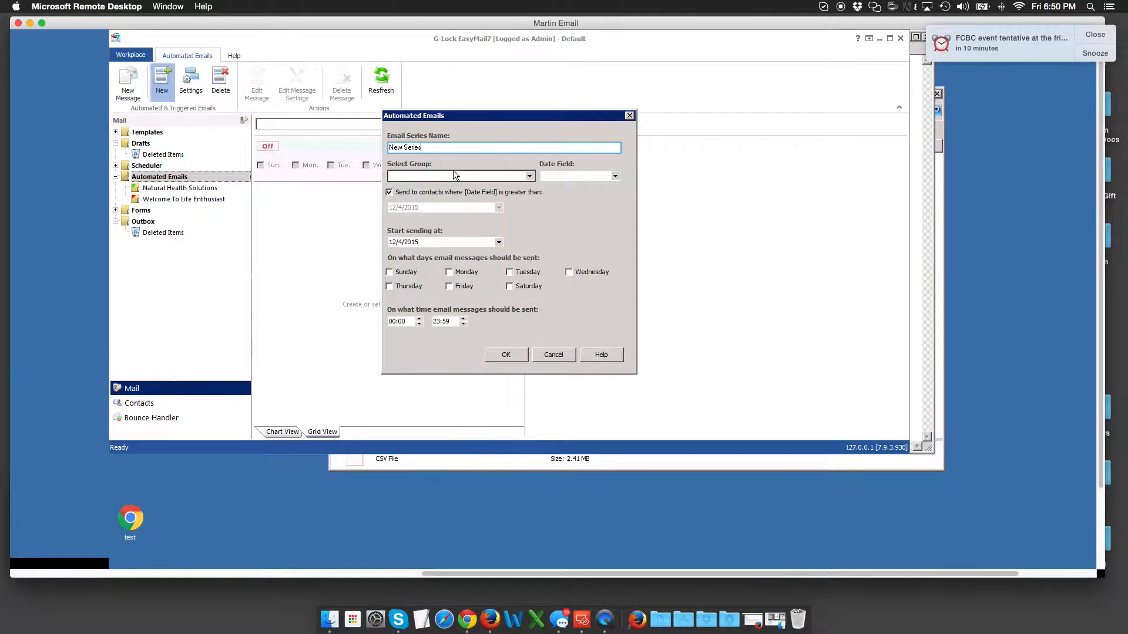
left_click(527, 176)
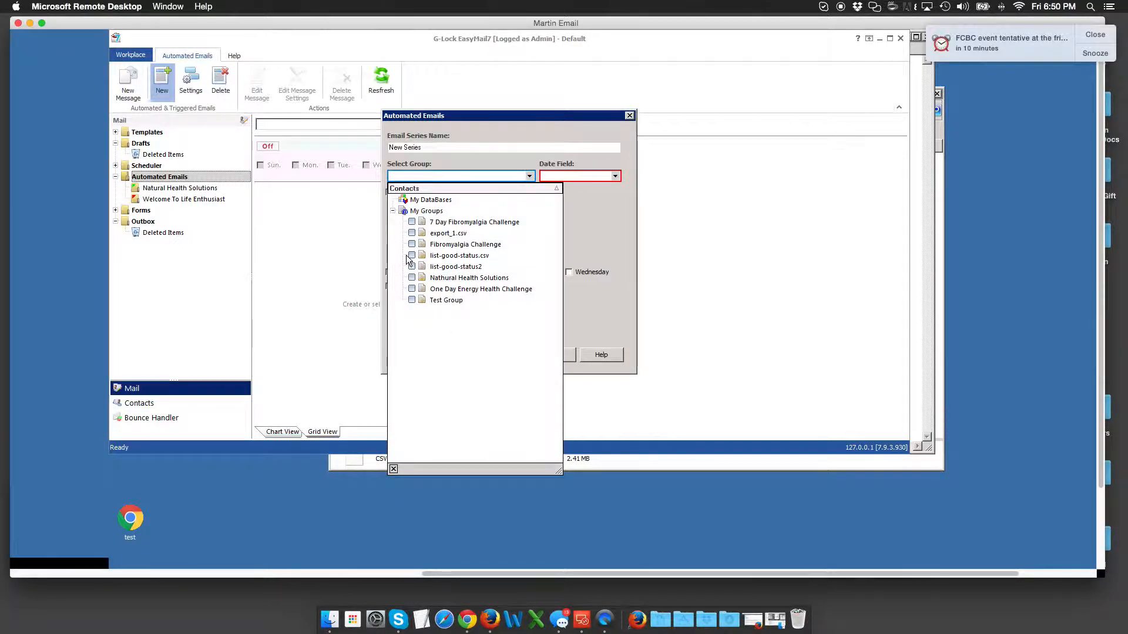
left_click(412, 300)
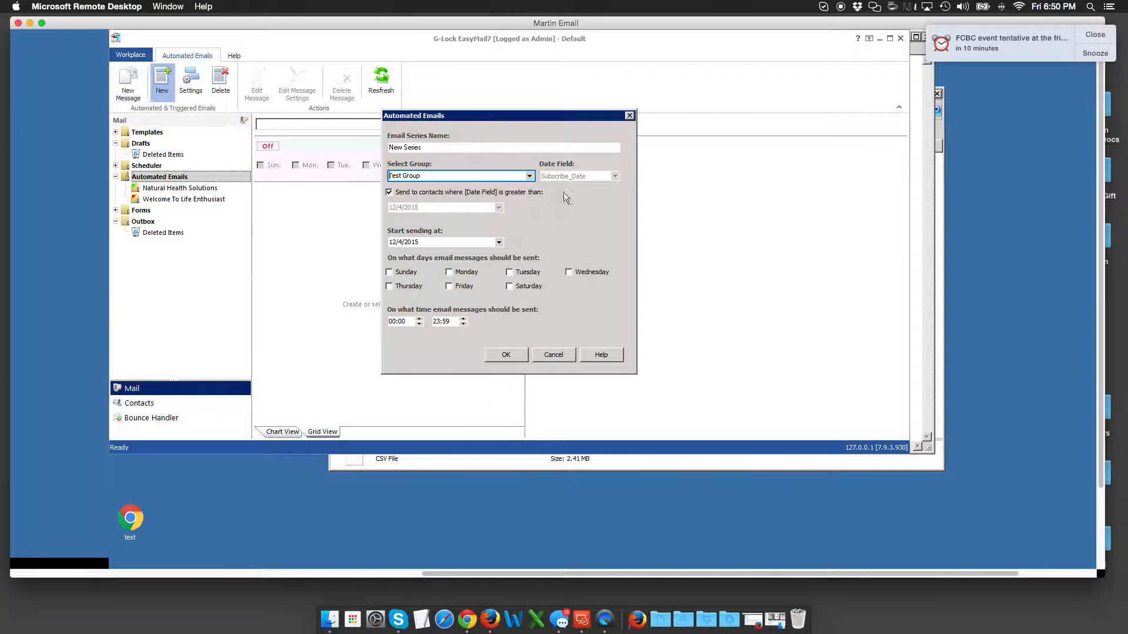
left_click(449, 271)
left_click(449, 271)
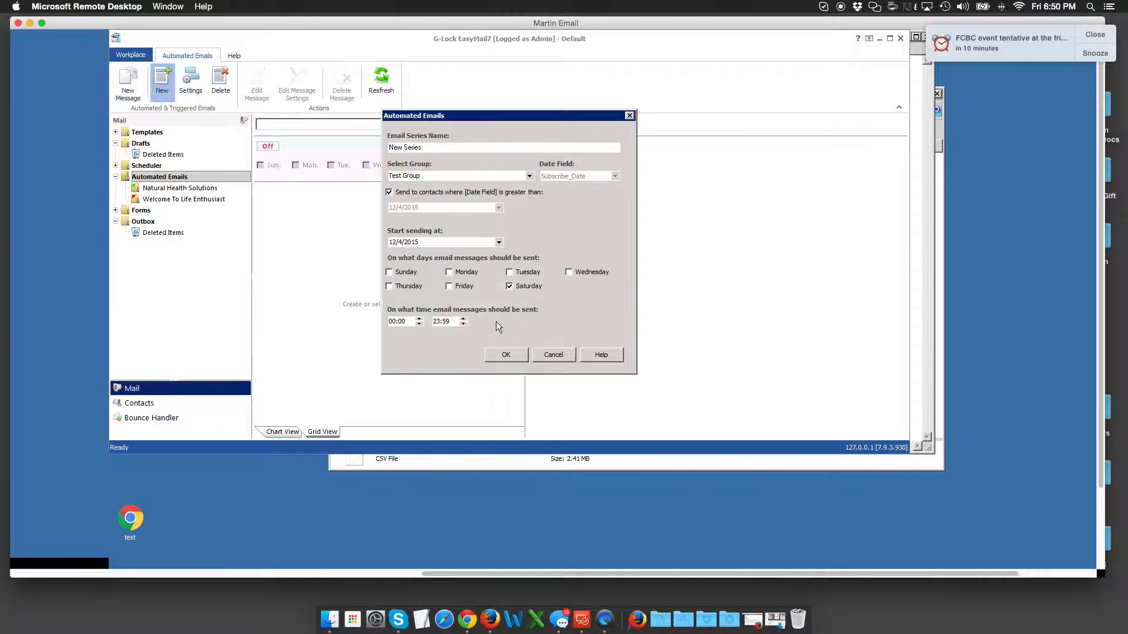
Step: Extend the series name to New Series Video Example and create the series
left_click(432, 147)
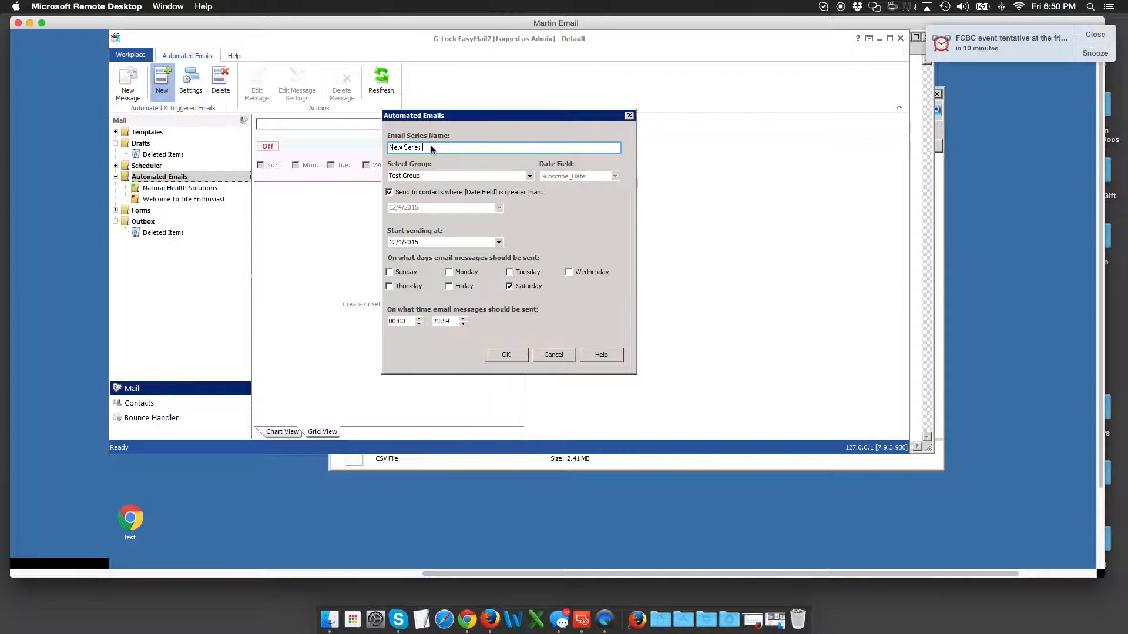
type("Video Exampoe")
key("BackSpace")
key("BackSpace")
type("le")
left_click(506, 354)
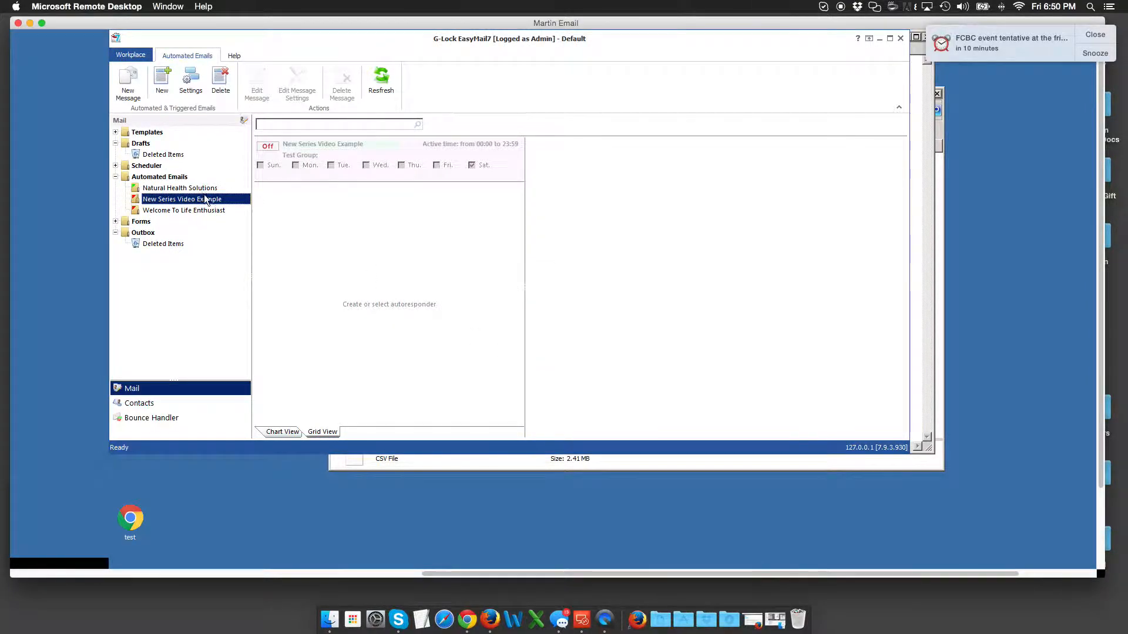
Step: Create a new message for the New Series Video Example series and address it to the Test Group
left_click(134, 92)
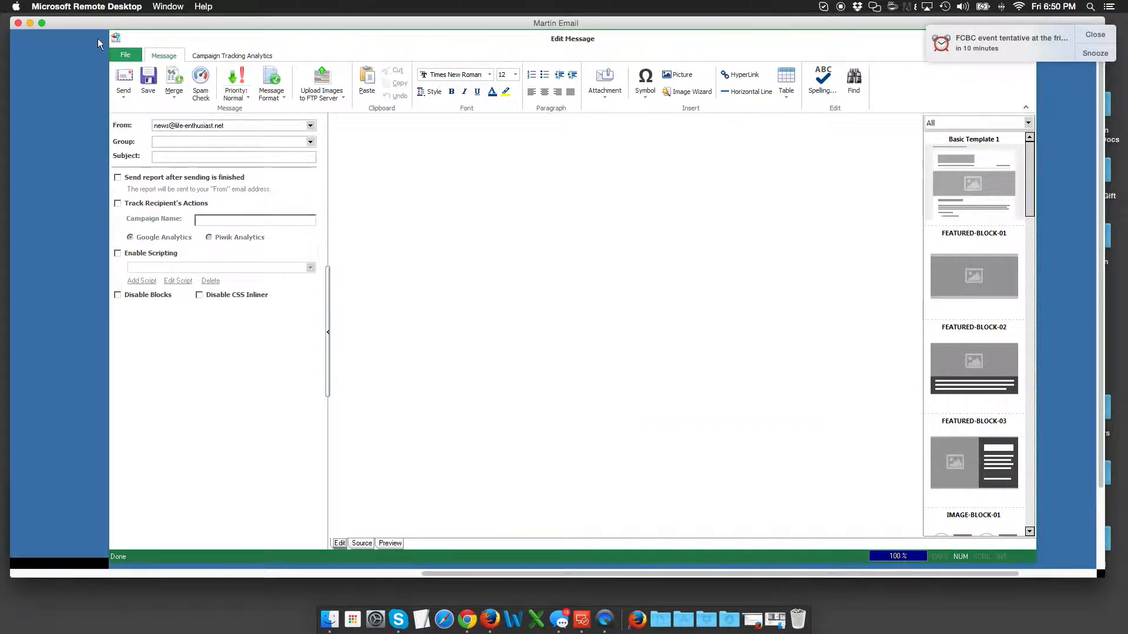
left_click_drag(111, 31, 254, 87)
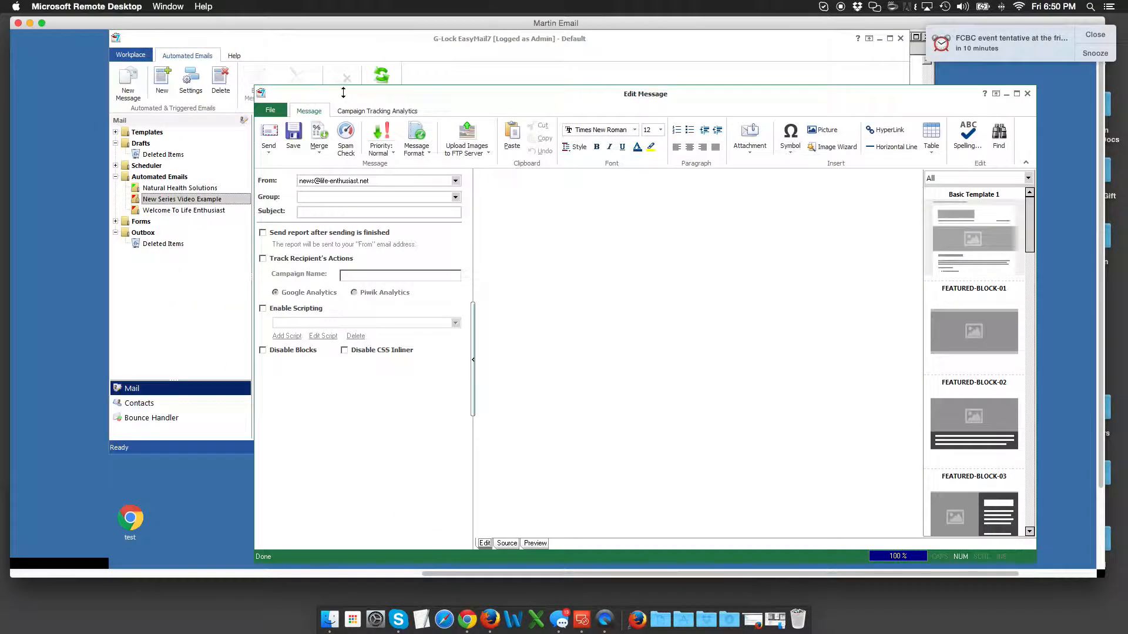
left_click_drag(346, 95, 311, 72)
left_click(332, 173)
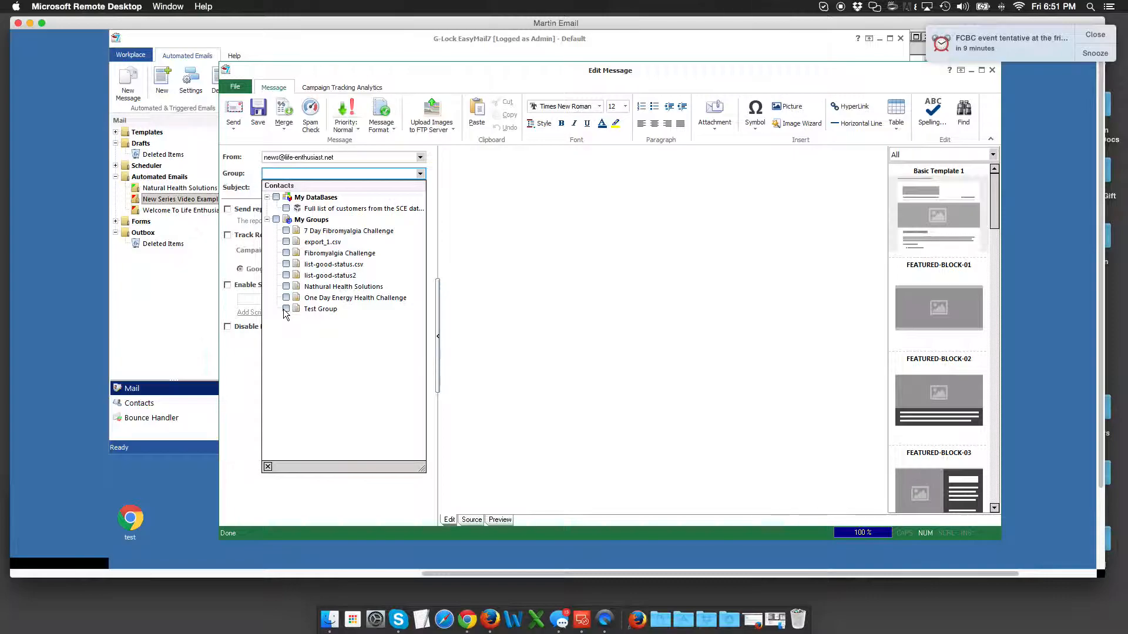
left_click(247, 345)
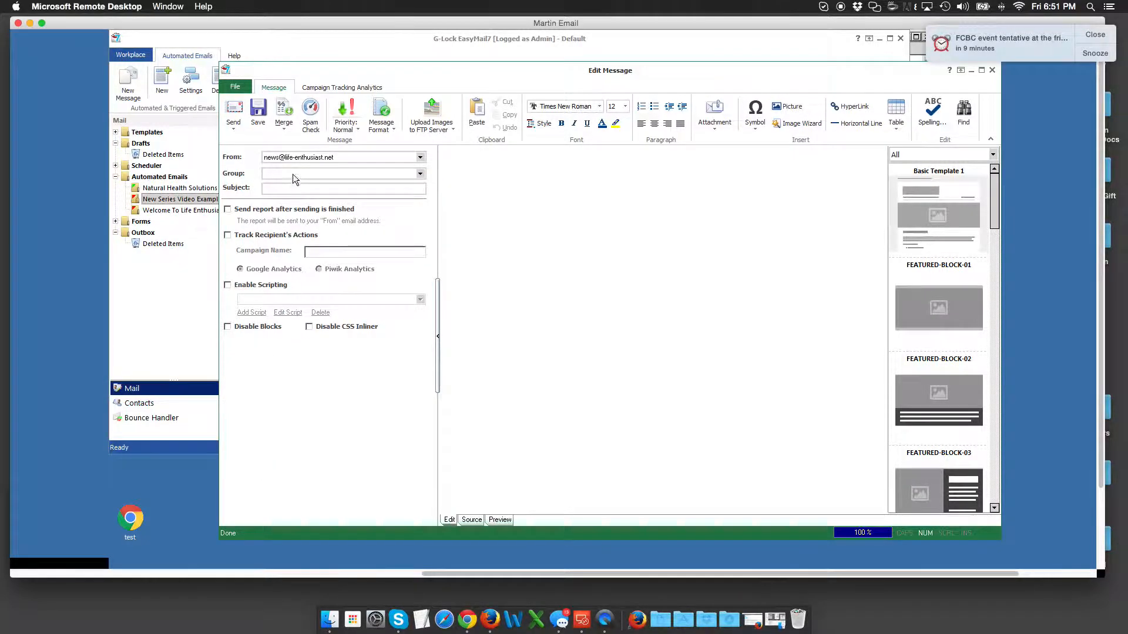
left_click(297, 174)
left_click(286, 309)
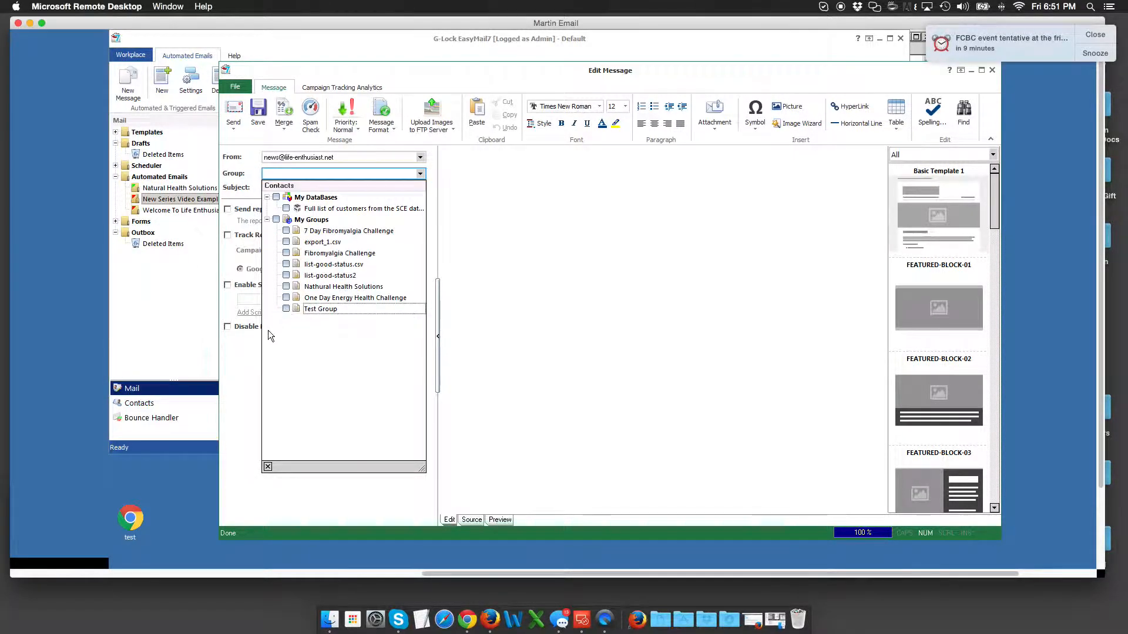
left_click(243, 385)
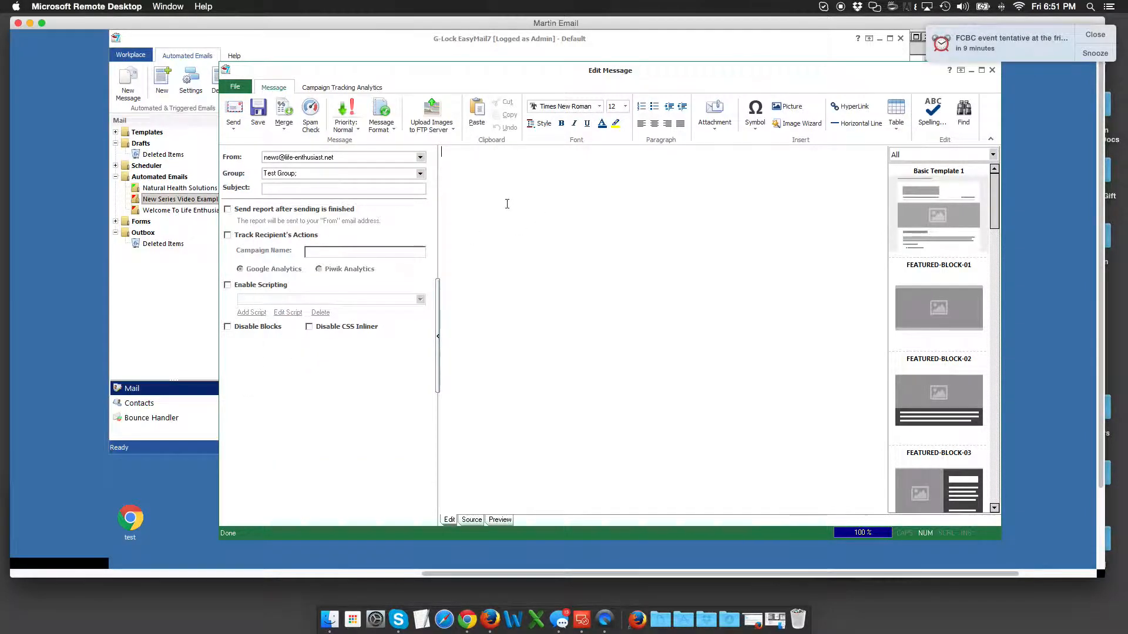
Step: Replace the message's entire HTML source with the copied newsletter code and preview the rendered email
left_click(471, 521)
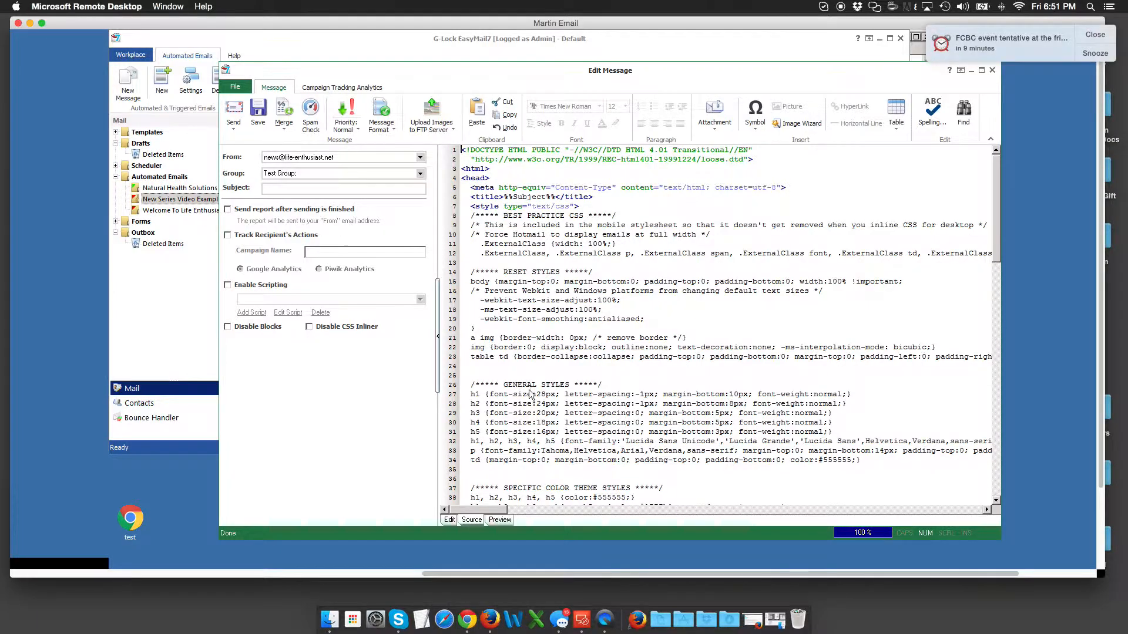
key("ctrl+a")
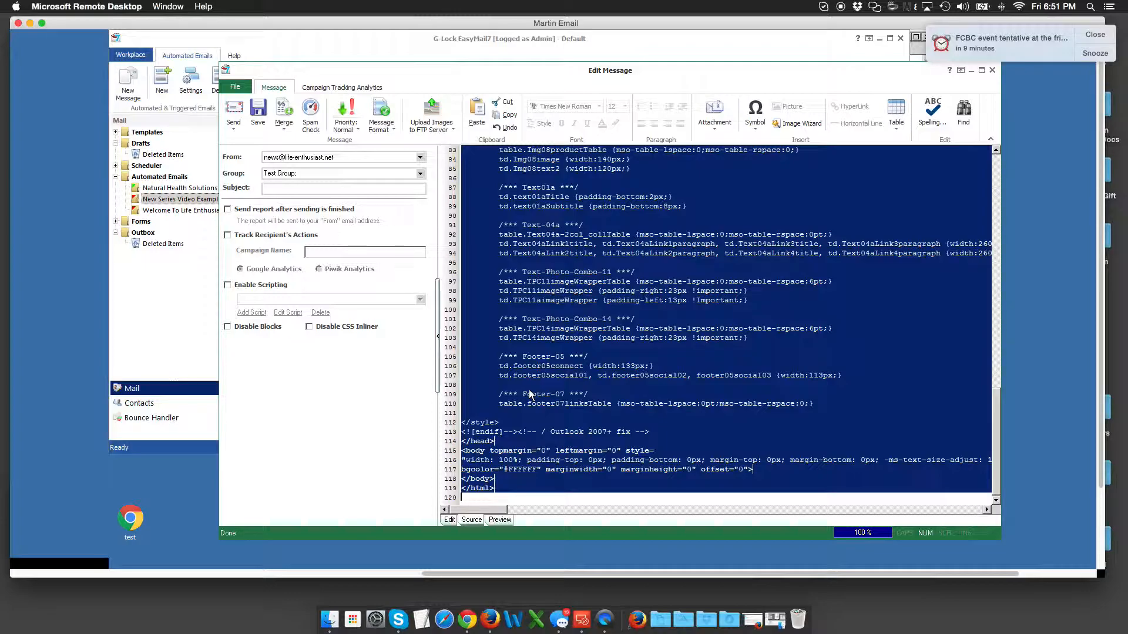
key("Delete")
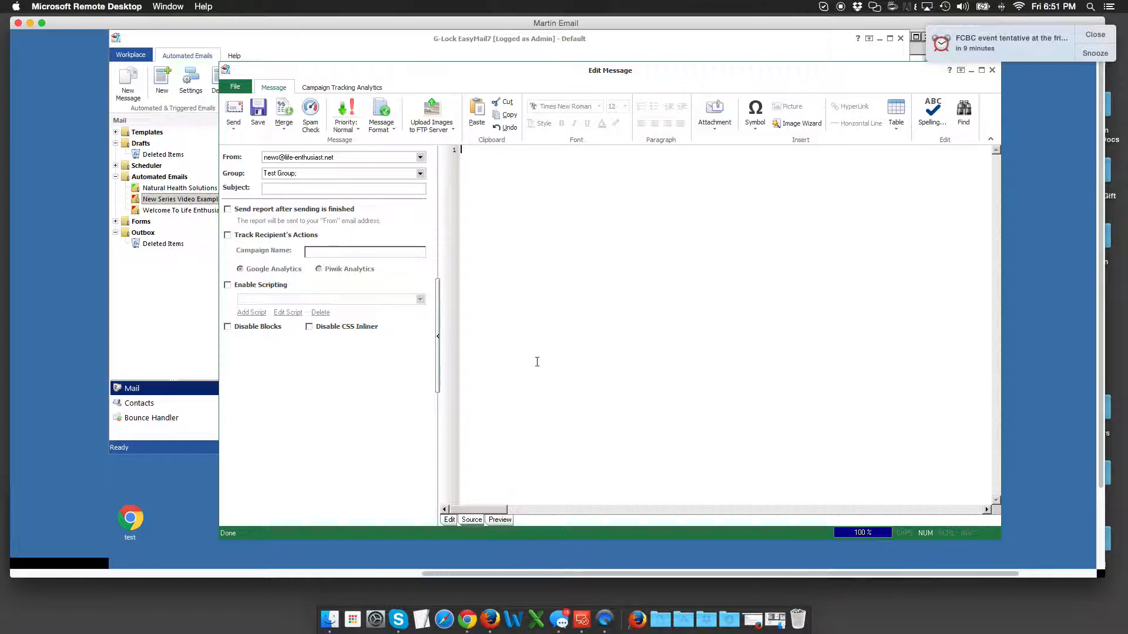
key("ctrl+v")
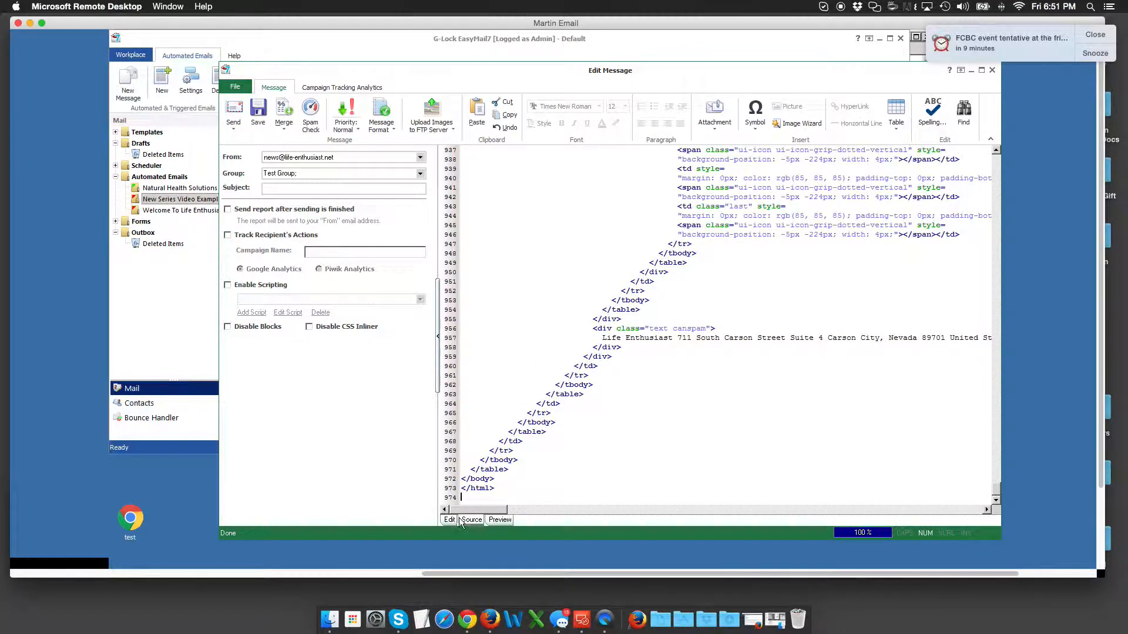
left_click(500, 519)
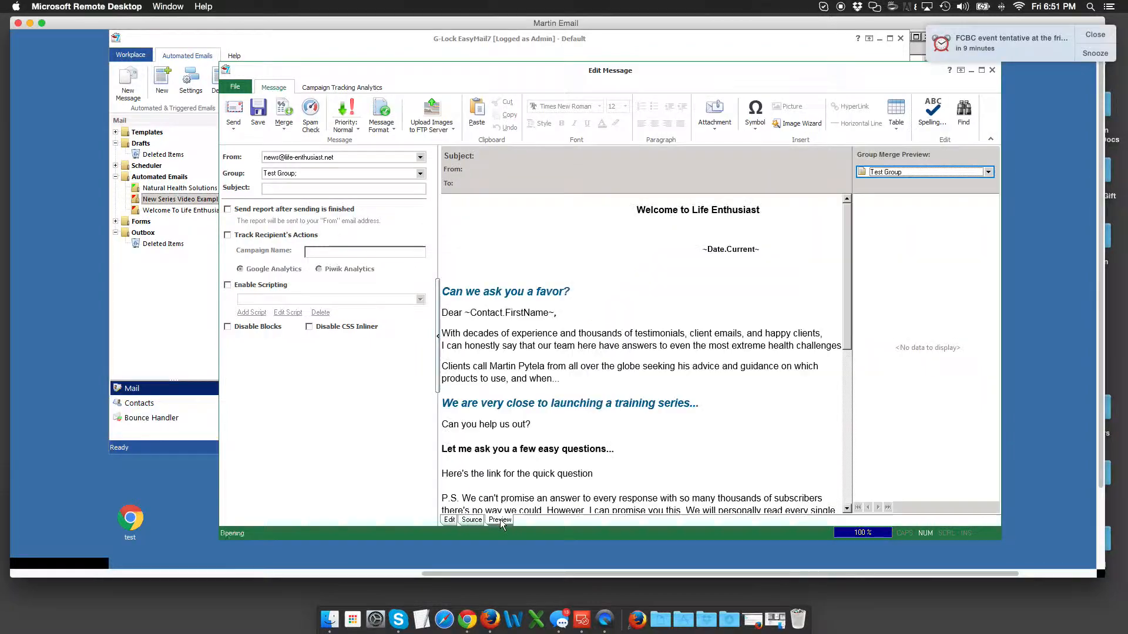
scroll(540, 422, "down", 4)
scroll(541, 420, "up", 3)
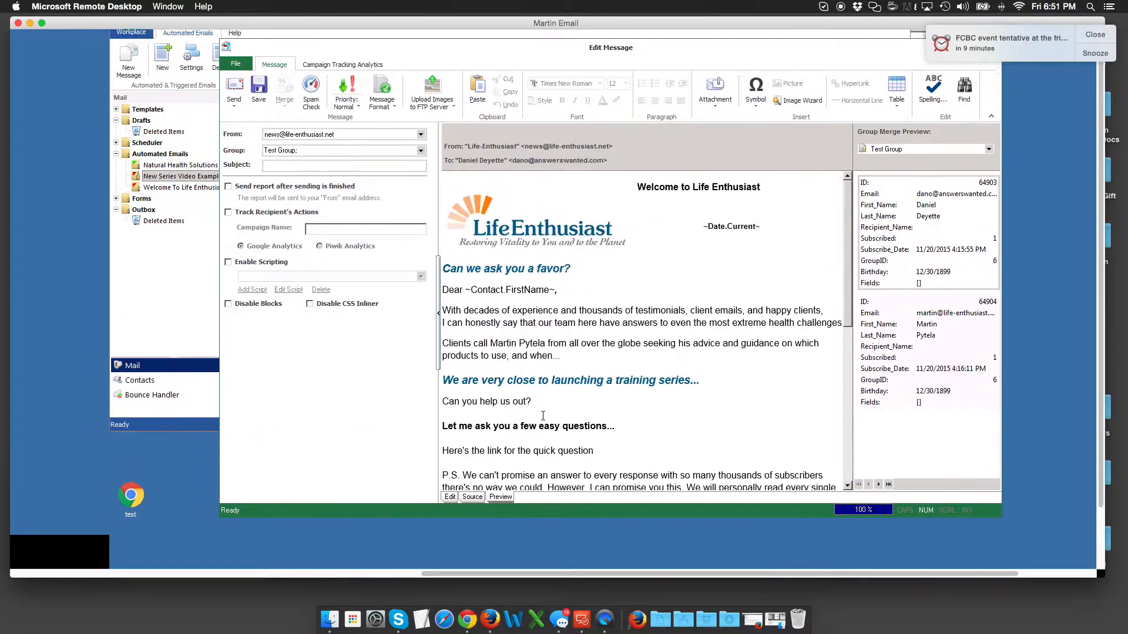
left_click_drag(848, 294, 847, 227)
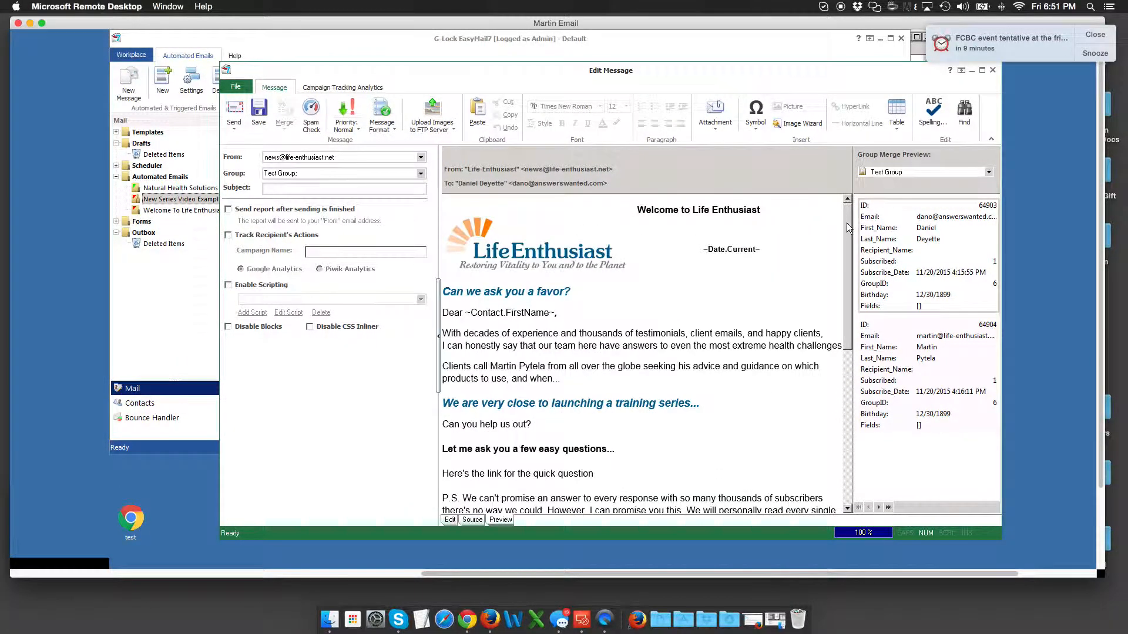
Step: Set the message's subject to Newsletter #1
left_click(295, 188)
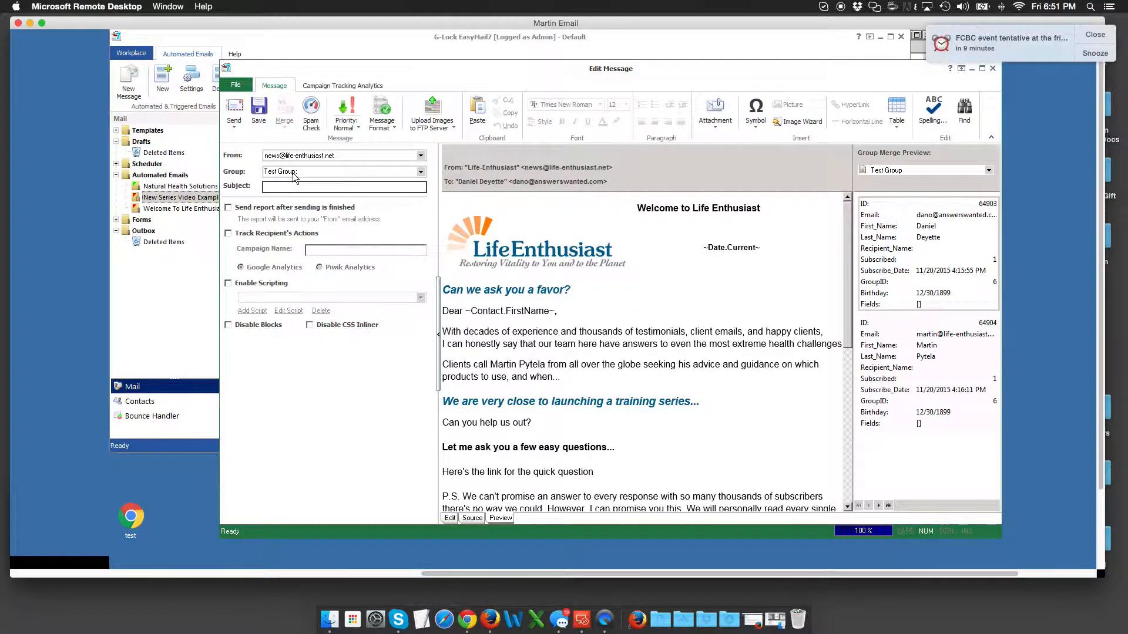
left_click(291, 192)
type("Newsletter #1")
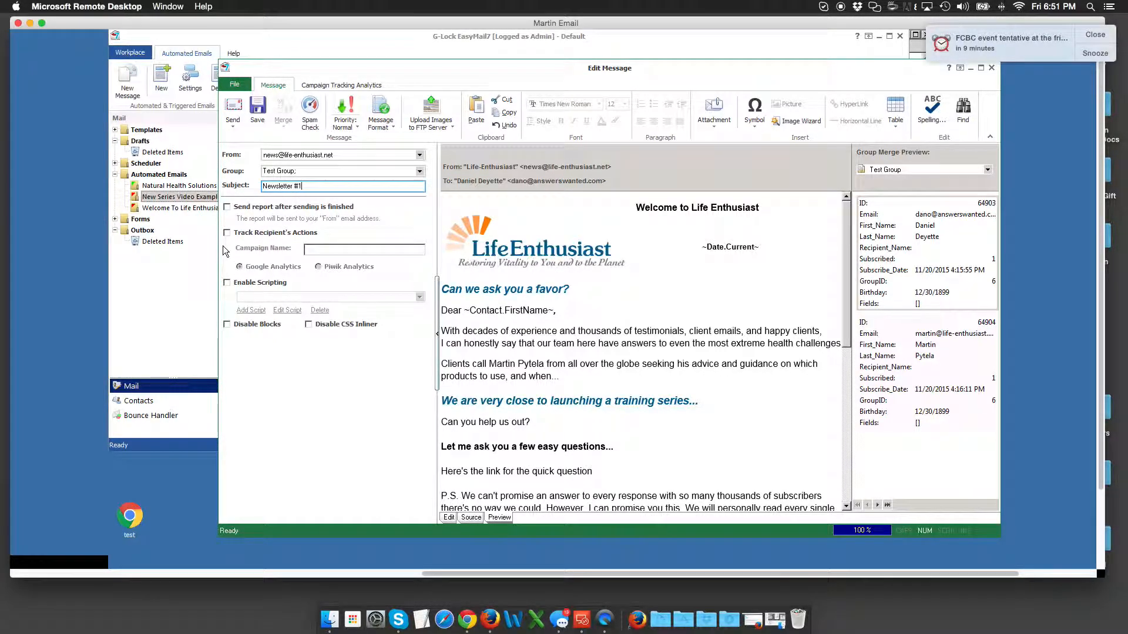
Step: Add the message to the New Series Video Example automated series with a delay of 7 days after the subscribe date
left_click(233, 114)
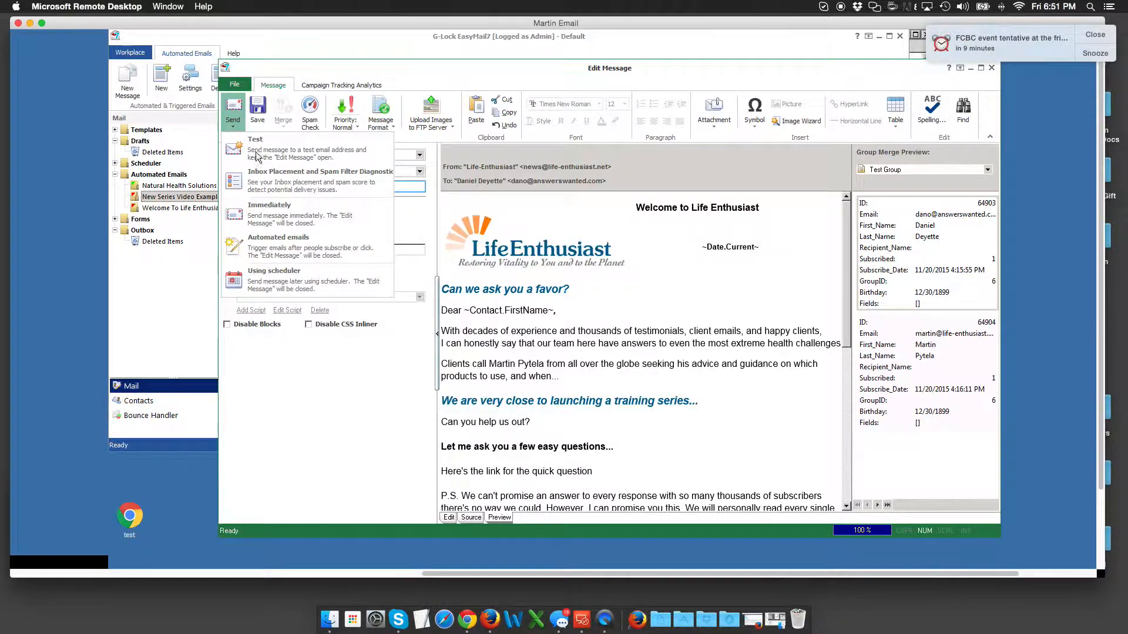
left_click(279, 247)
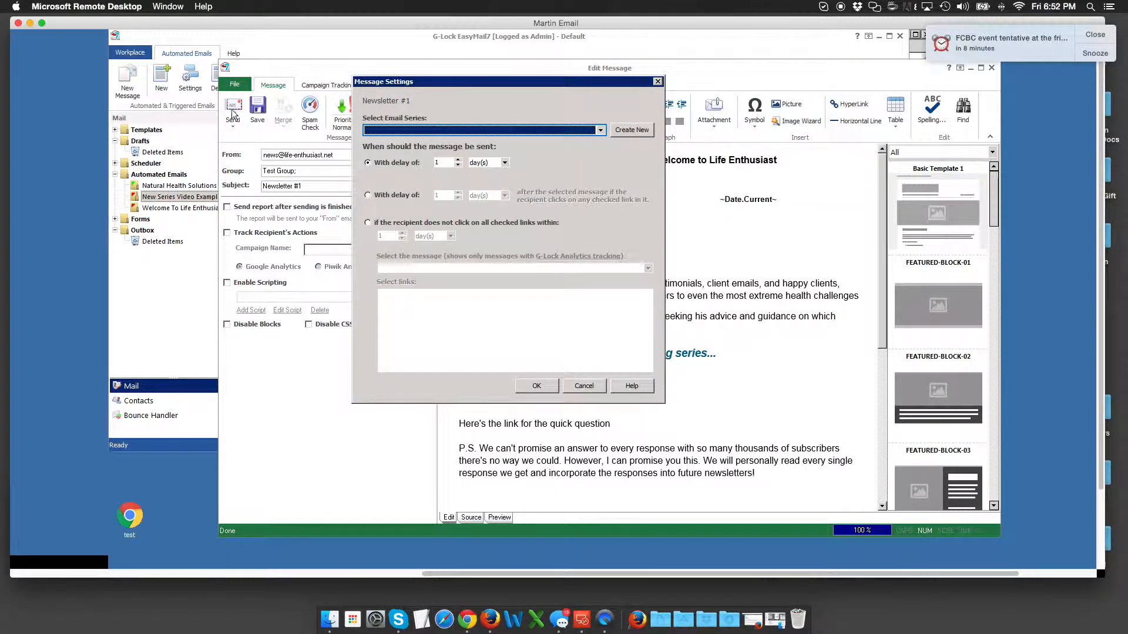
left_click(513, 130)
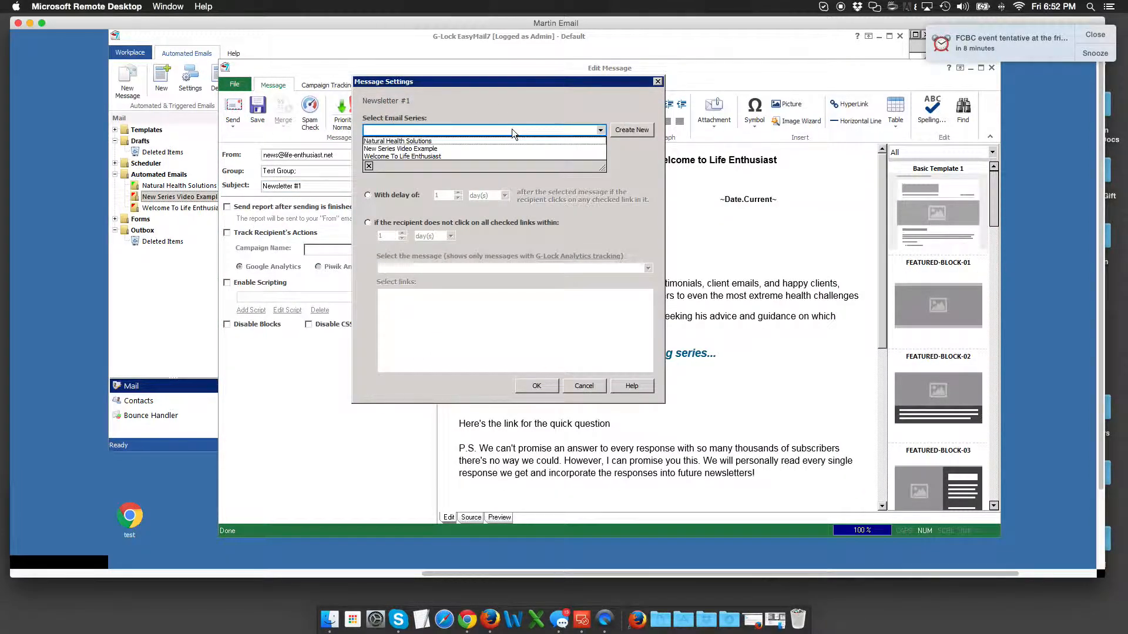
left_click(440, 150)
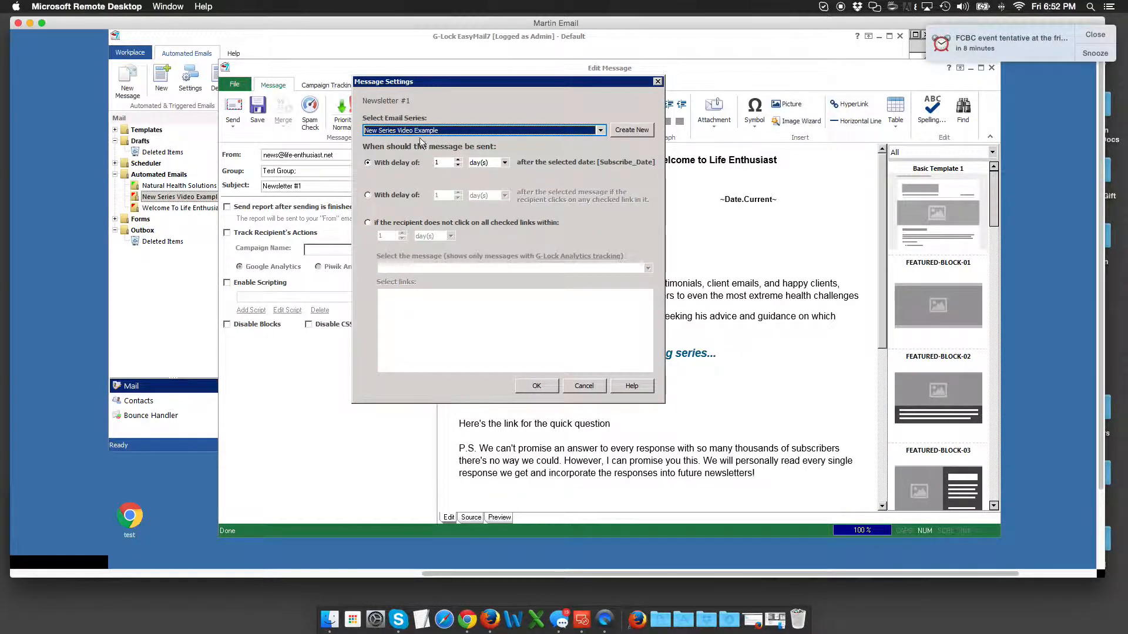
left_click(437, 163)
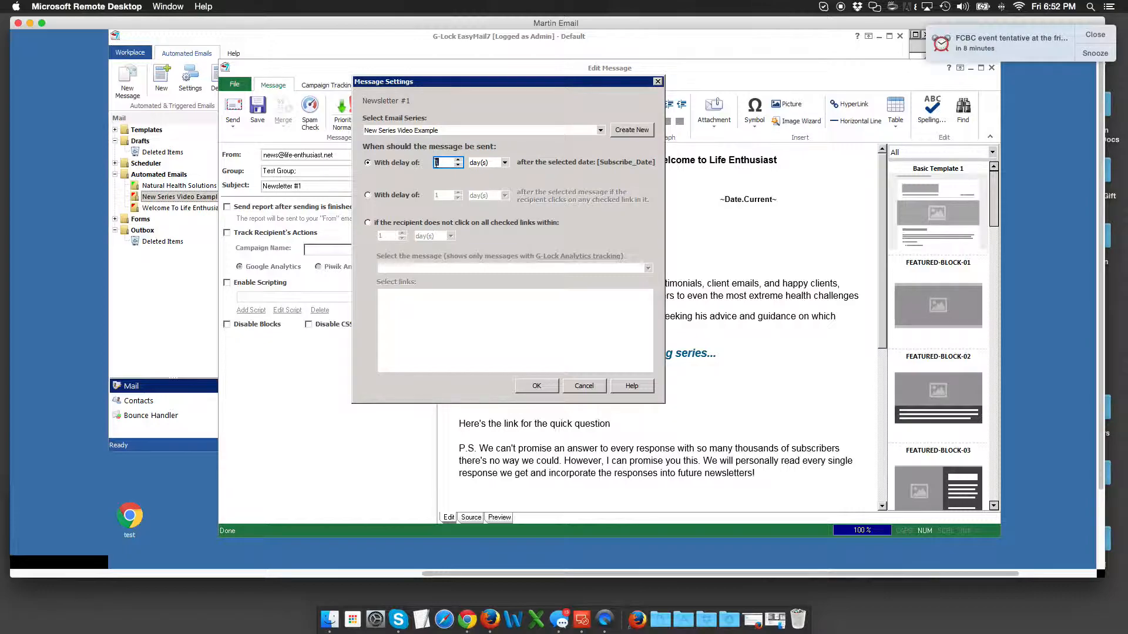
type("7")
left_click(536, 386)
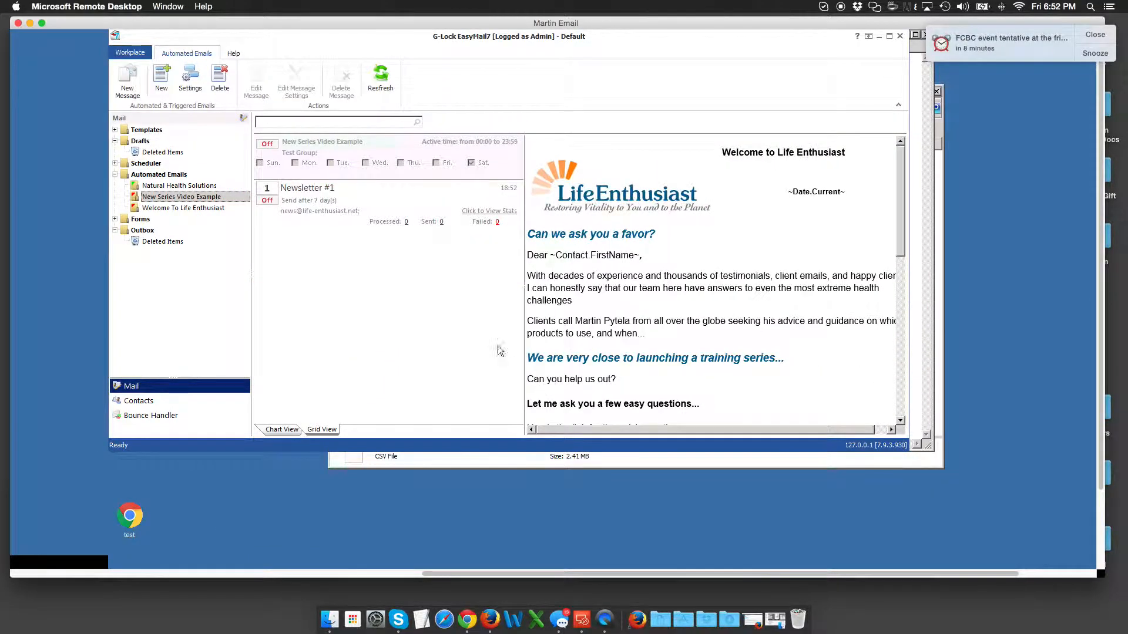
Step: Turn on both the New Series Video Example series and its Newsletter #1 message
left_click(325, 211)
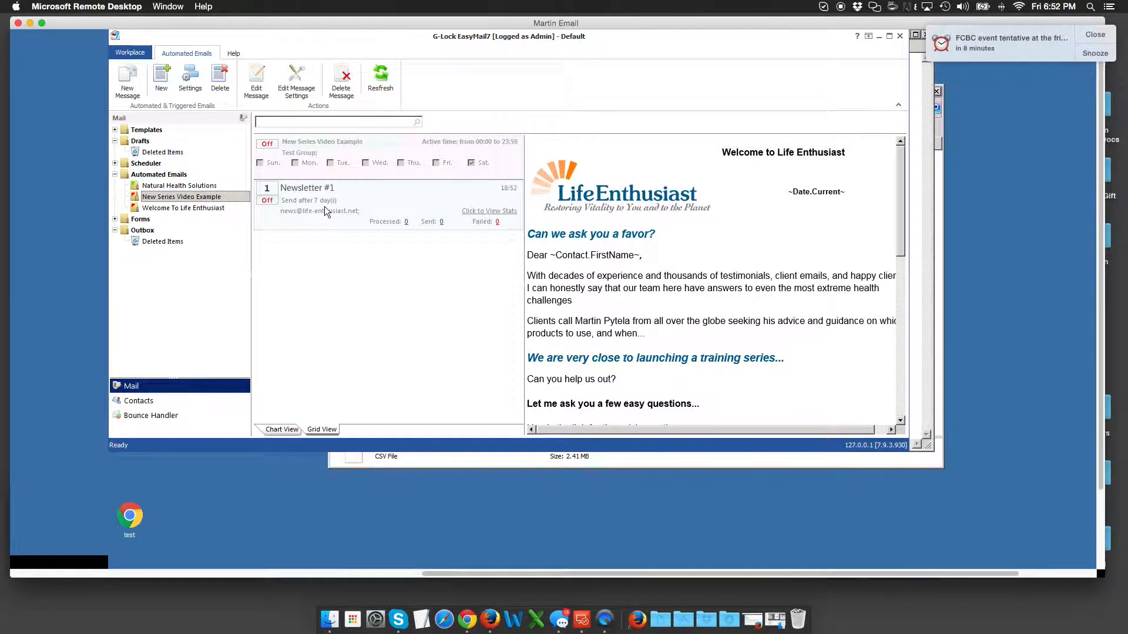
left_click(268, 145)
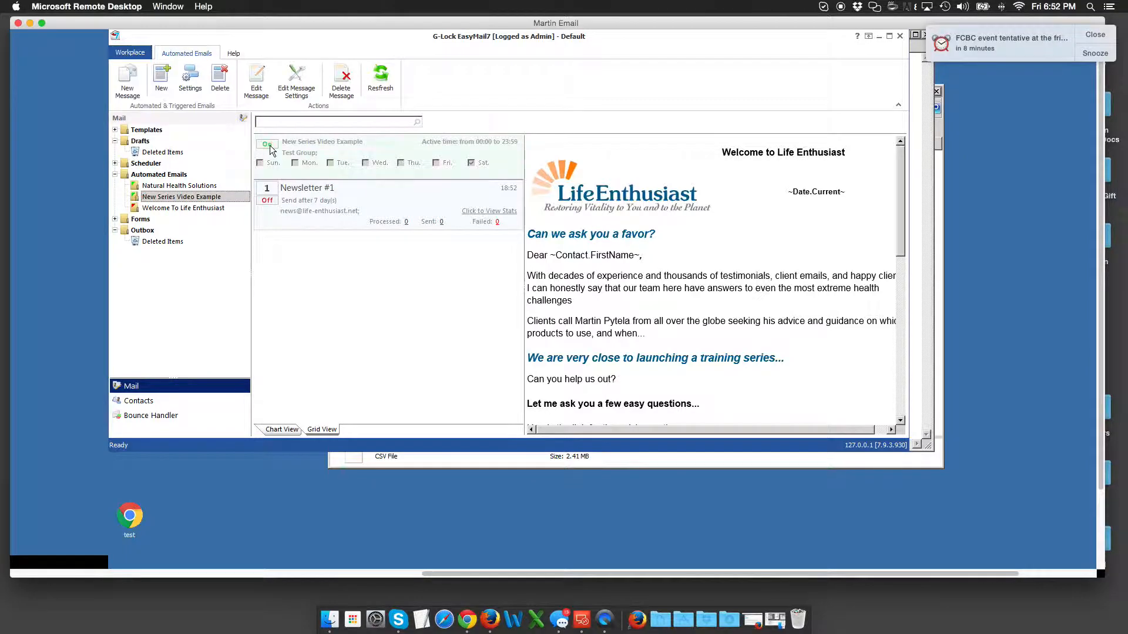
left_click(271, 200)
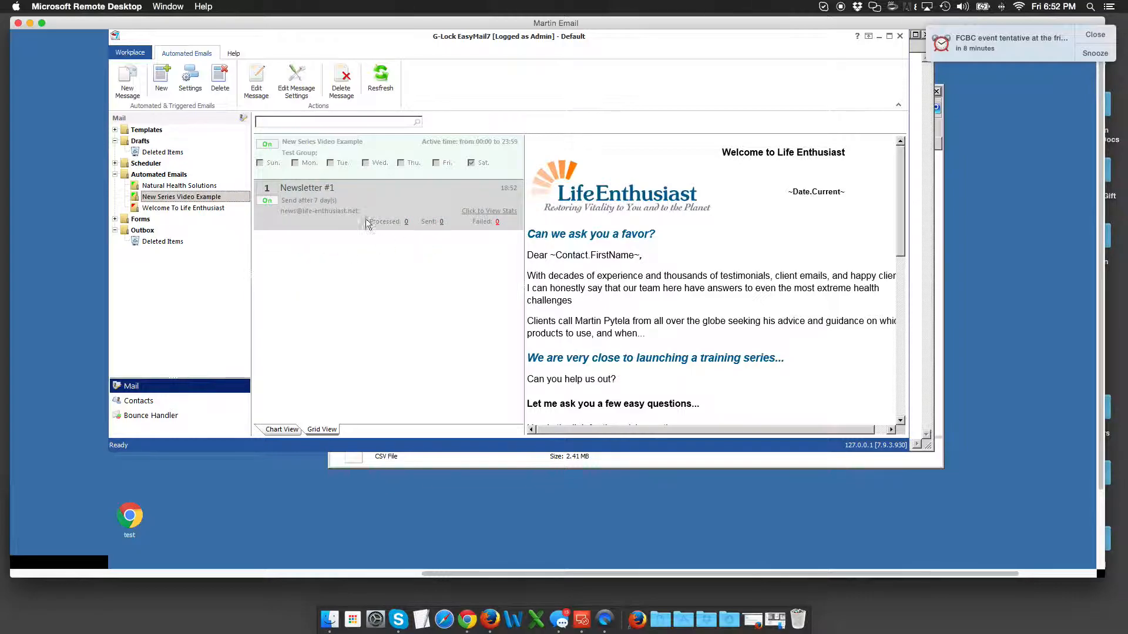
Step: Try to edit the sending settings of the active Newsletter #1 message
right_click(305, 201)
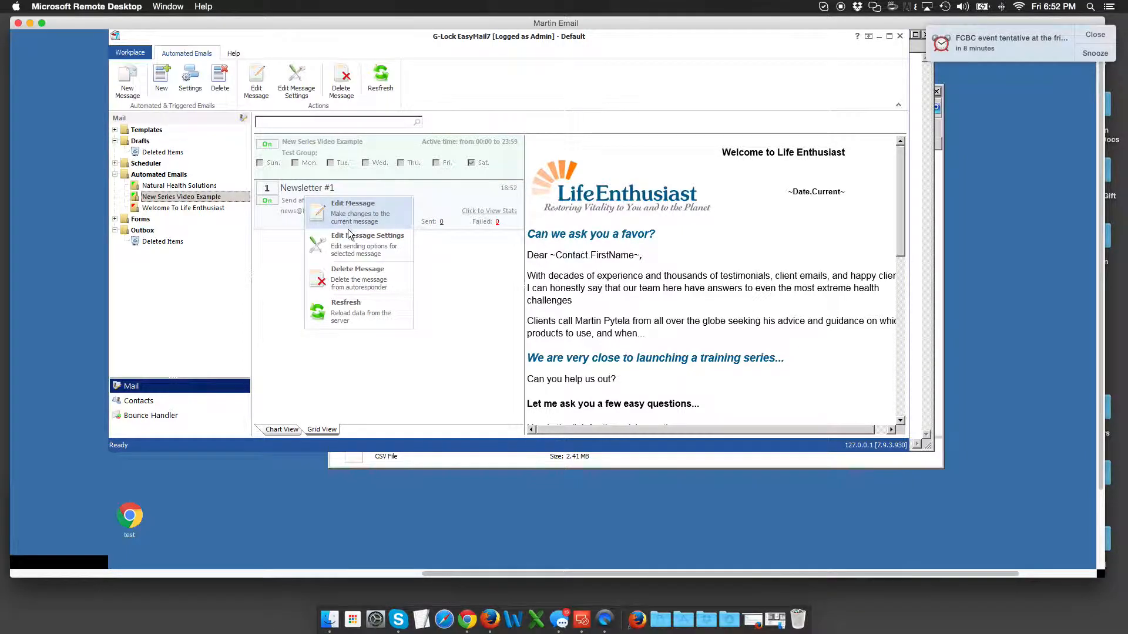
left_click(357, 236)
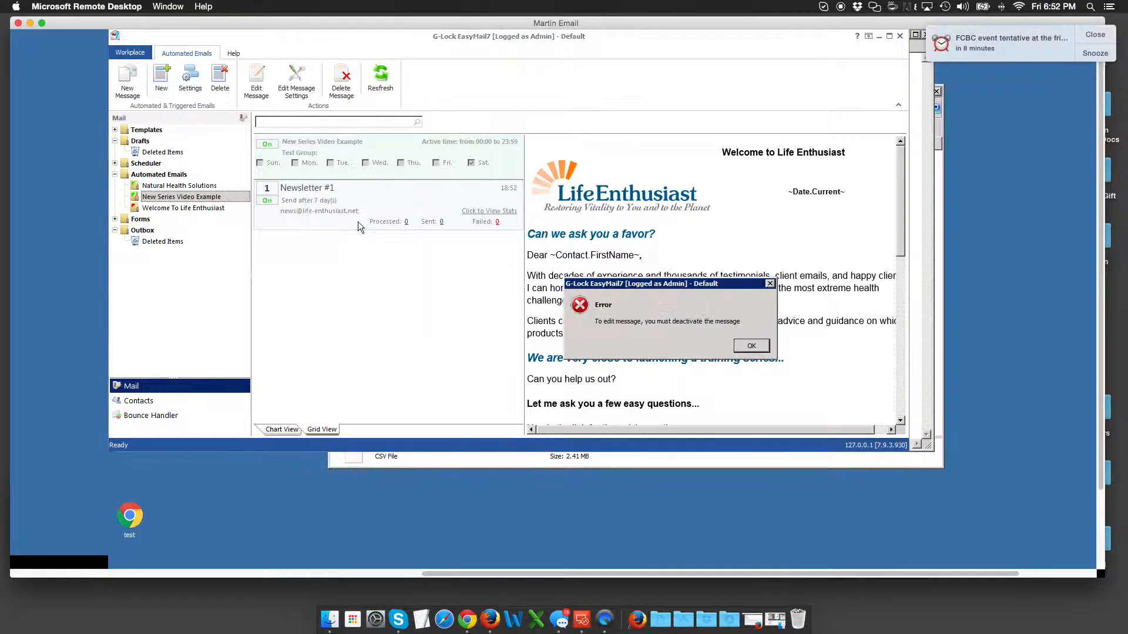
left_click(752, 346)
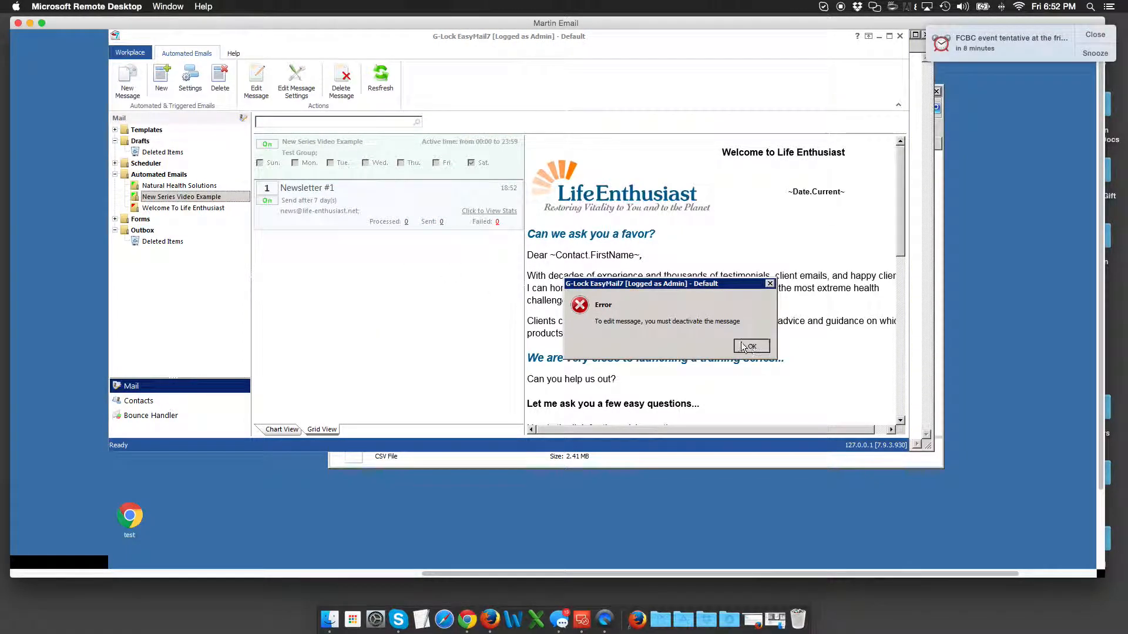
Step: Deactivate the Newsletter #1 message and open it for editing
left_click(274, 201)
right_click(307, 202)
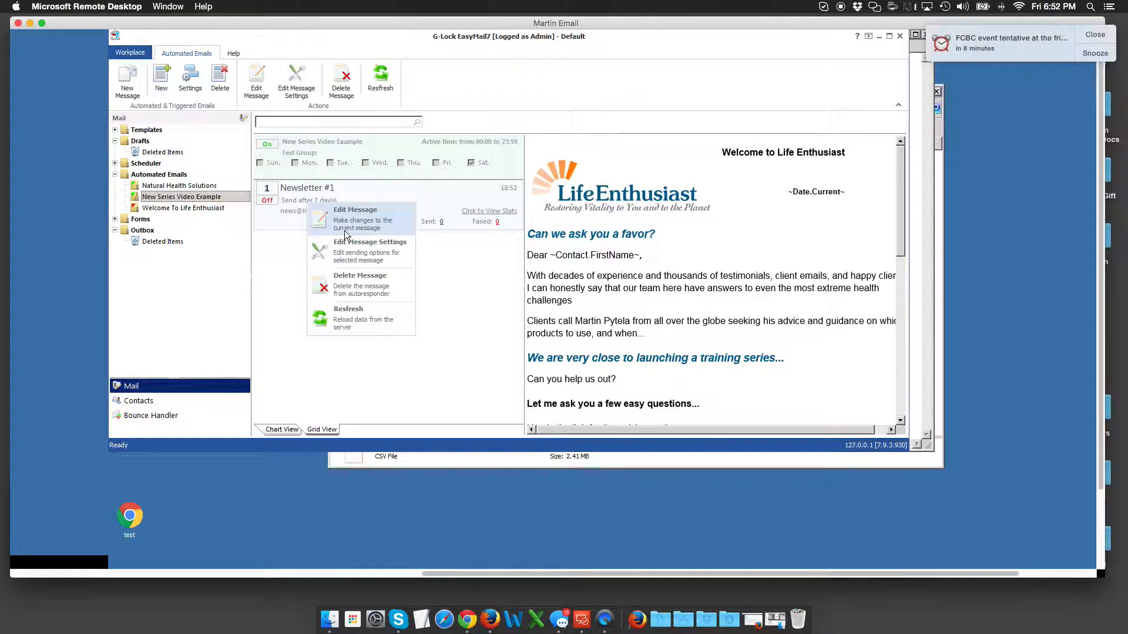
left_click(351, 236)
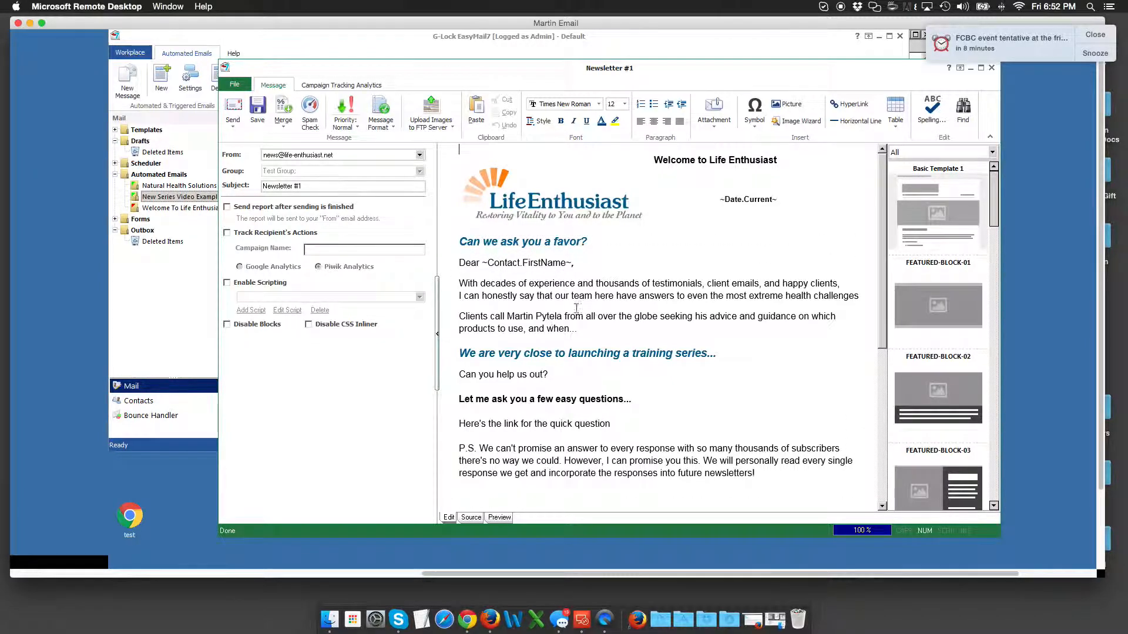
Step: Delete the ~Date.Current~ field under the Welcome to Life Enthusiast heading
scroll(652, 296, "down", 1)
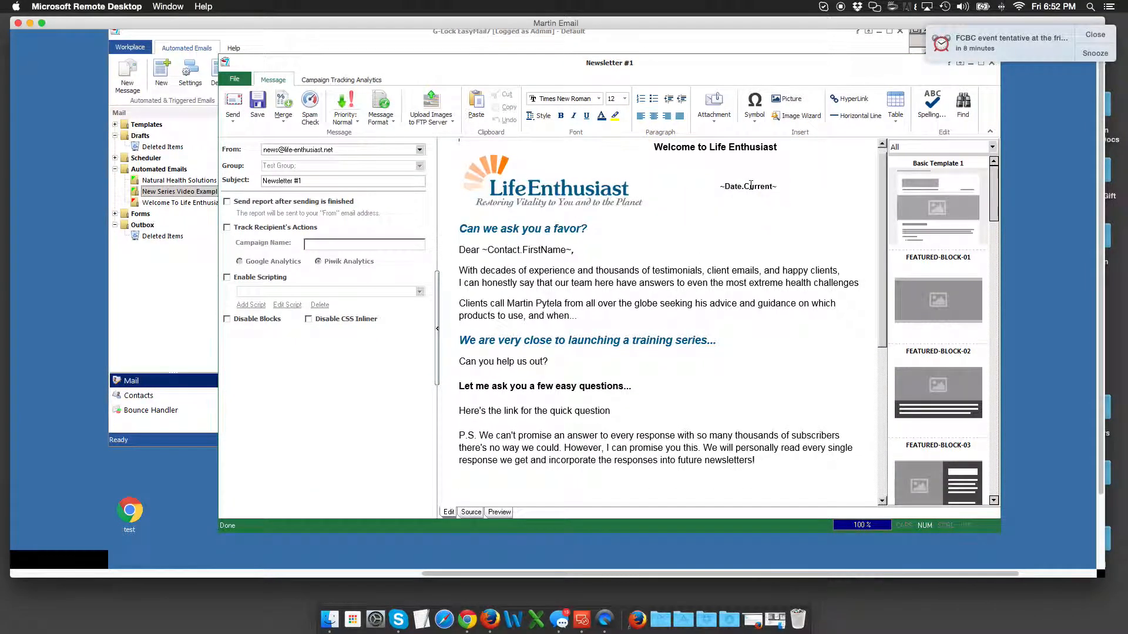
left_click(759, 184)
left_click(755, 185)
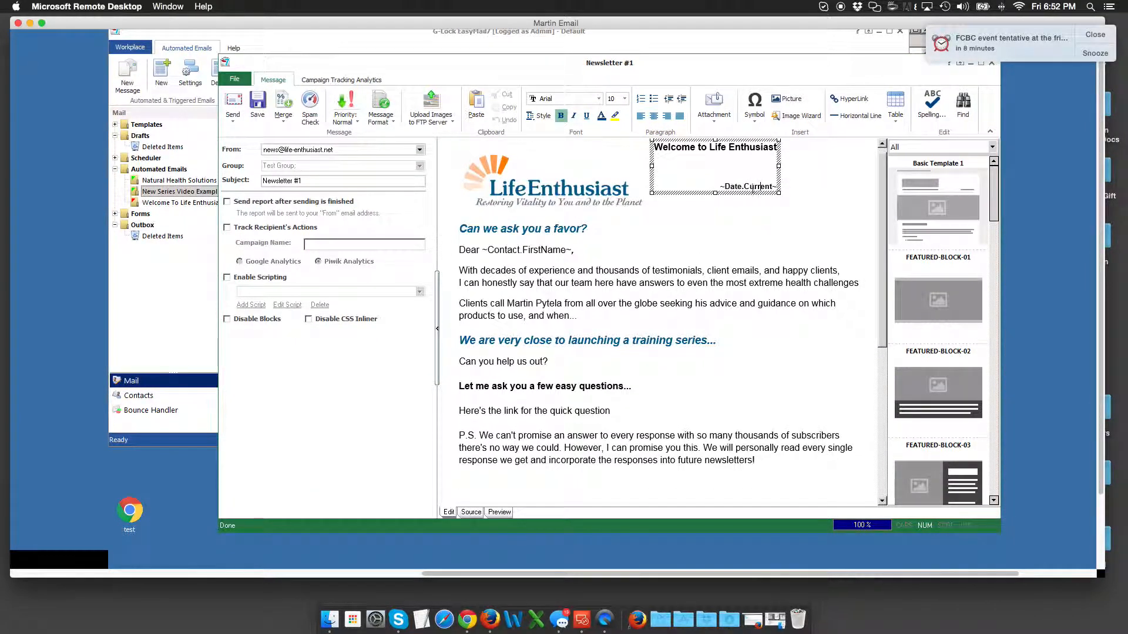
triple_click(753, 187)
key("Delete")
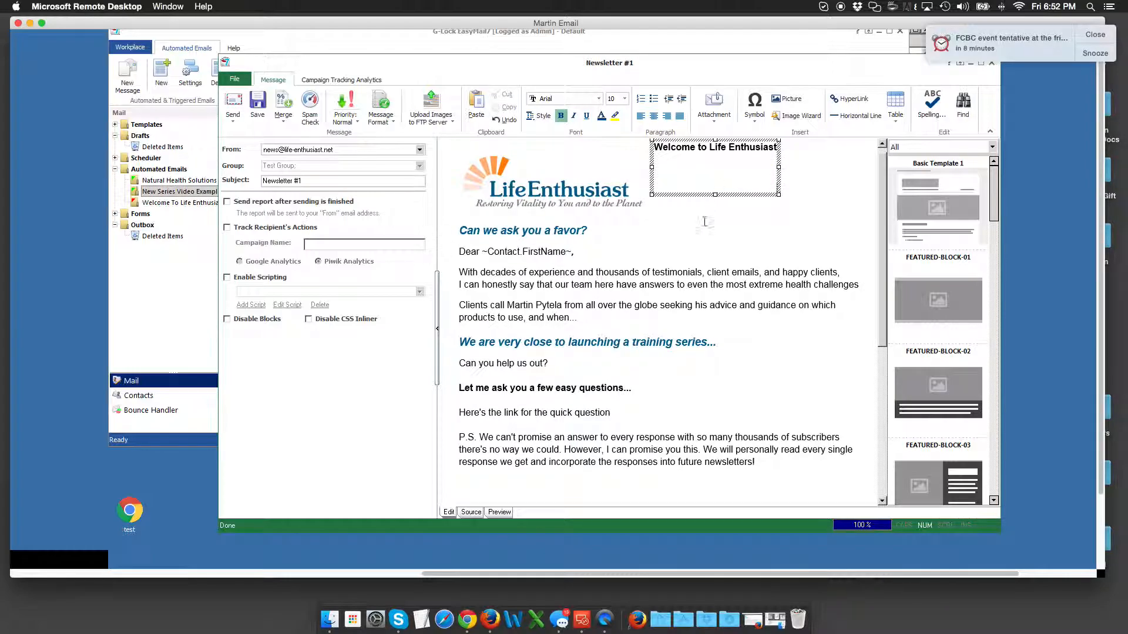
Step: Delete the footer line about updating the email address on the account, including its "click here" link
scroll(642, 360, "down", 5)
scroll(641, 360, "down", 3)
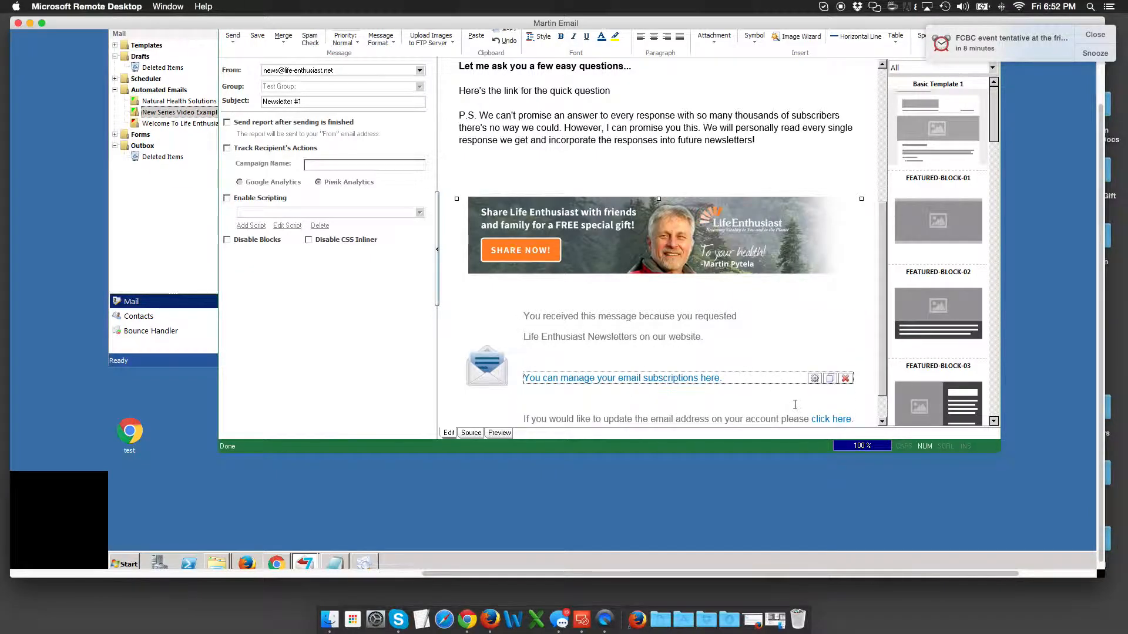
scroll(792, 401, "down", 2)
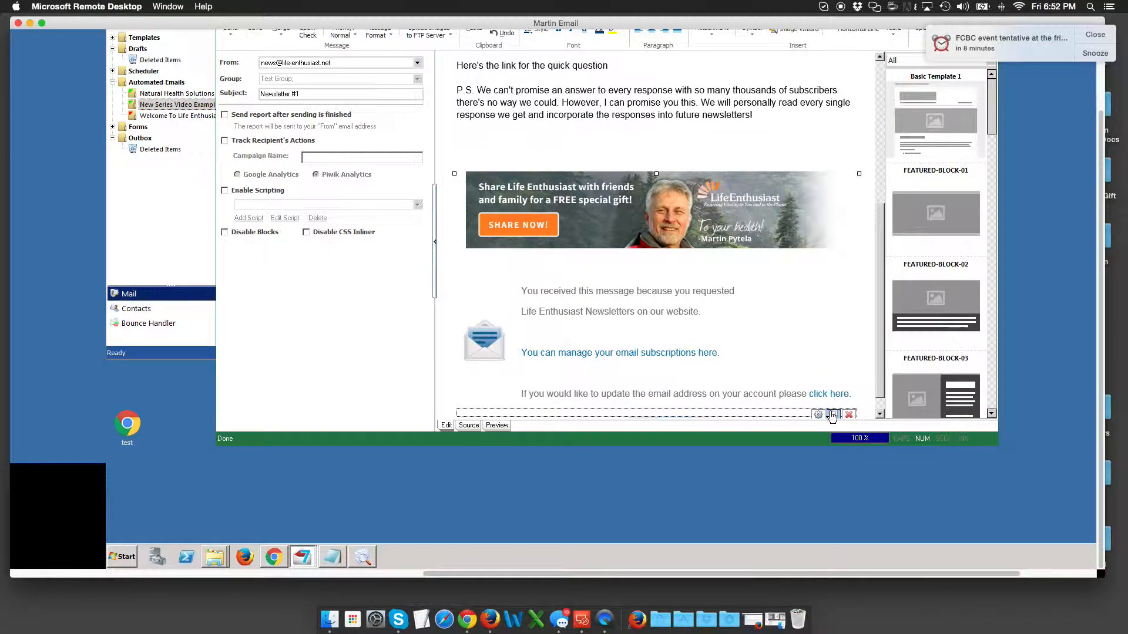
left_click(766, 393)
left_click(739, 394)
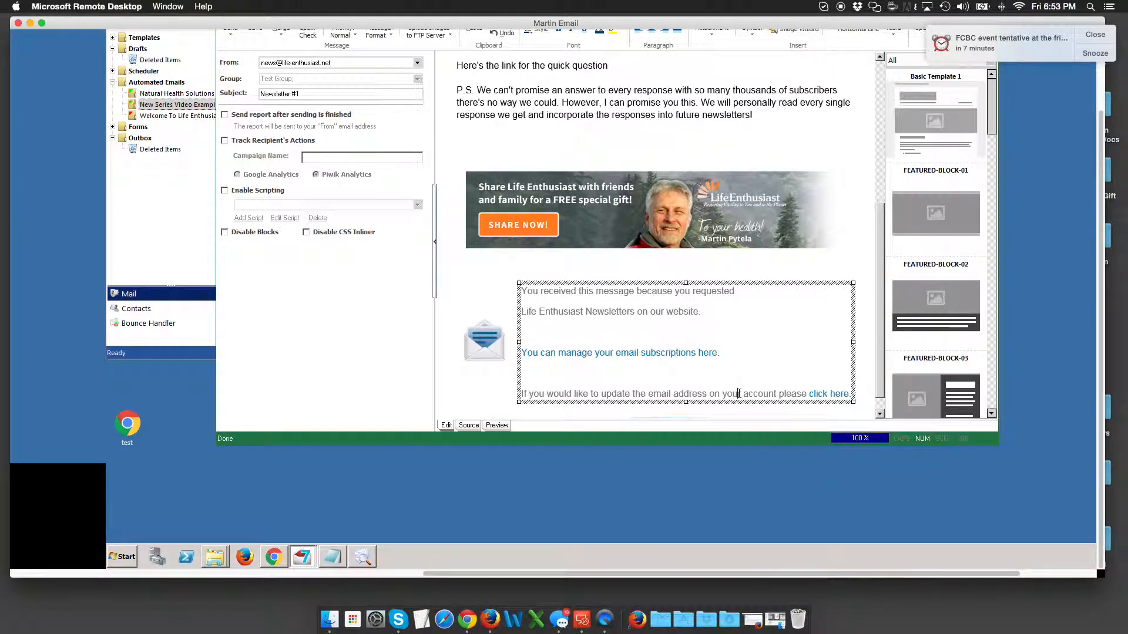
triple_click(738, 394)
key("Delete")
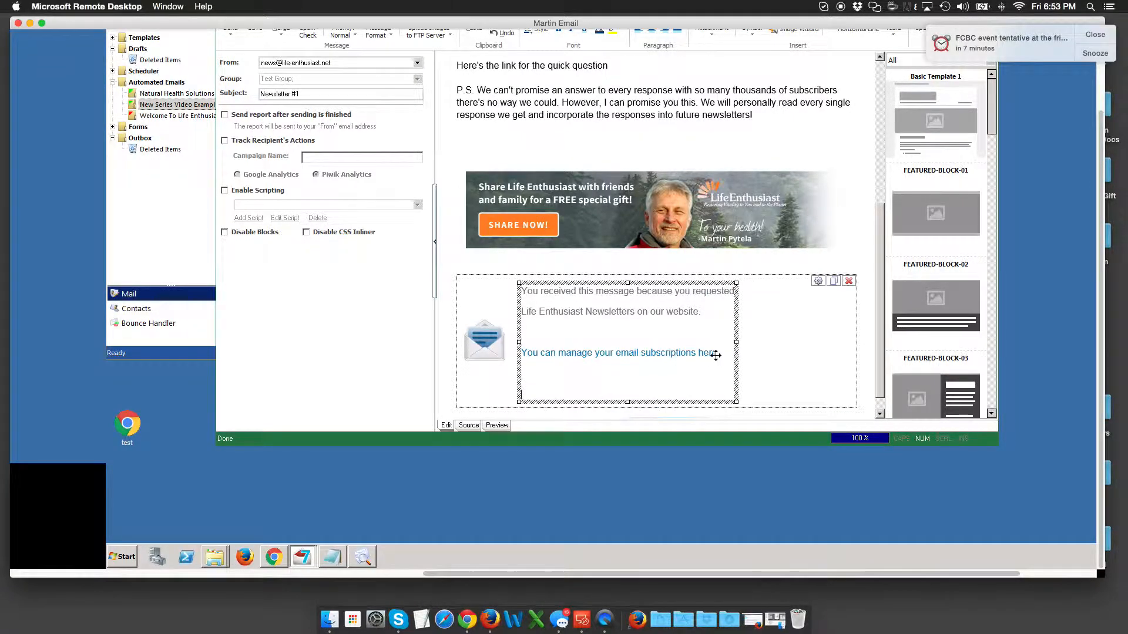
Step: Examine the link address of the footer text "You can manage your email subscriptions here." and the available merge fields
double_click(651, 354)
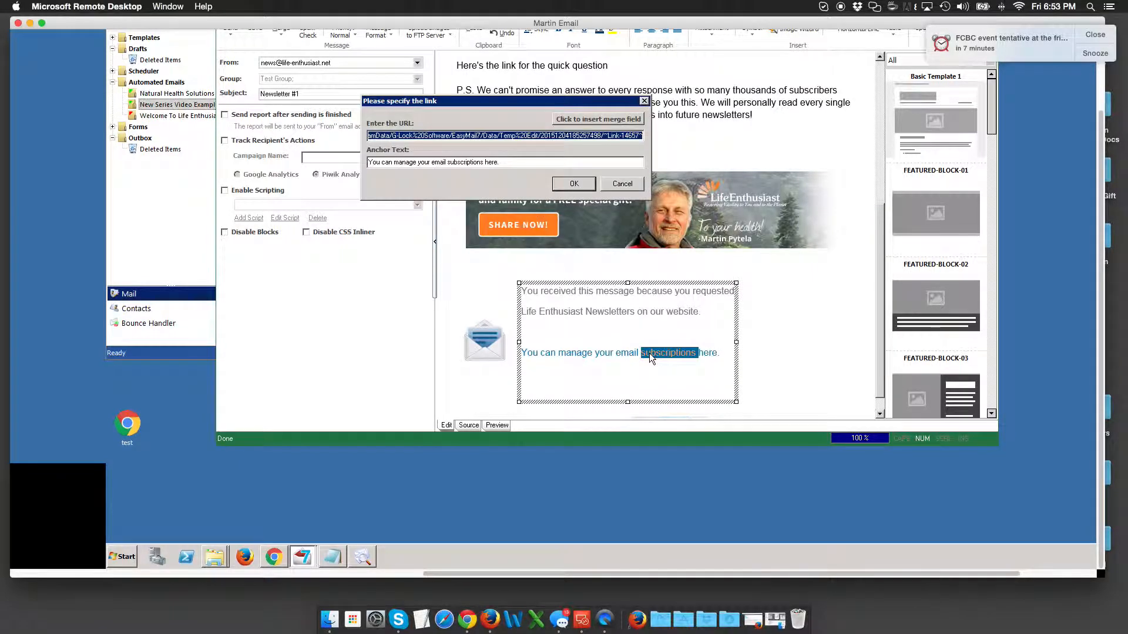
left_click(572, 185)
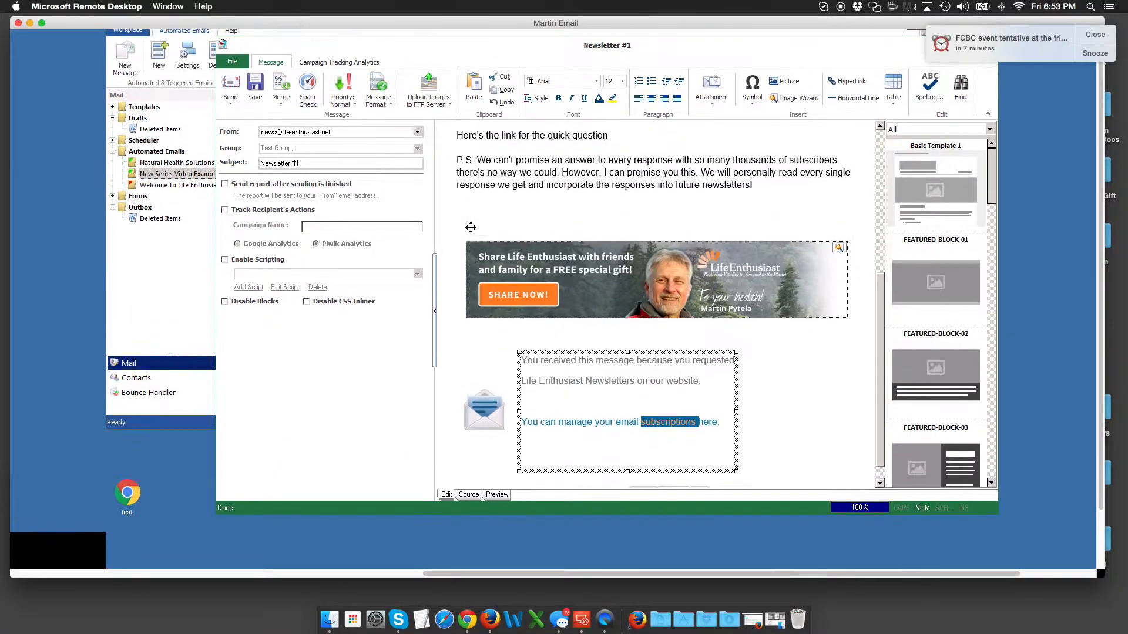
left_click(285, 97)
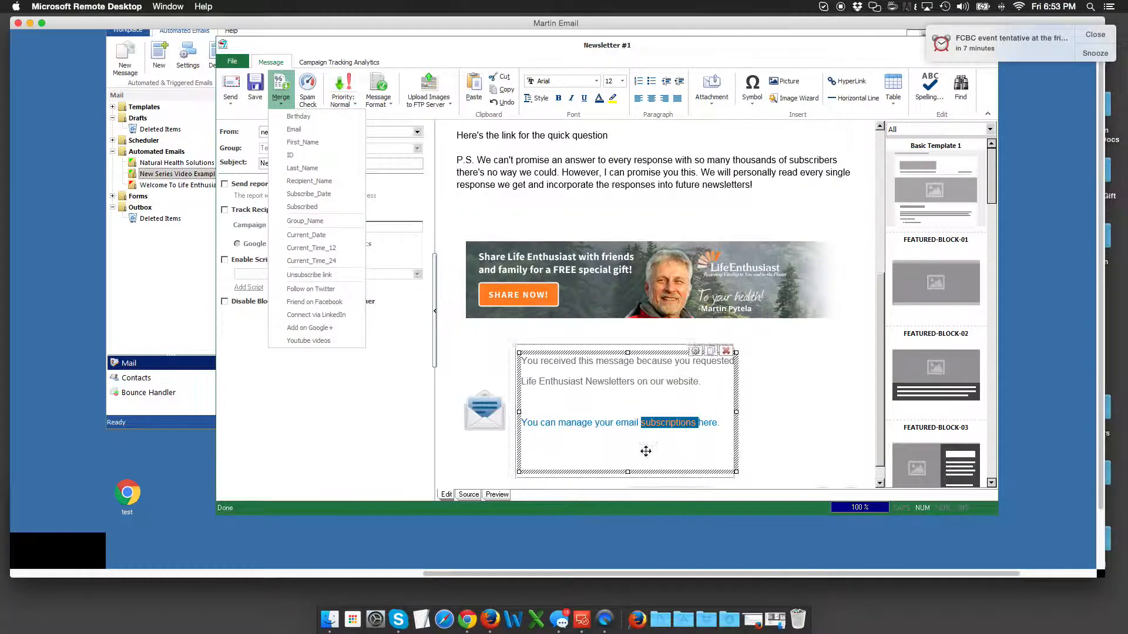
left_click(600, 423)
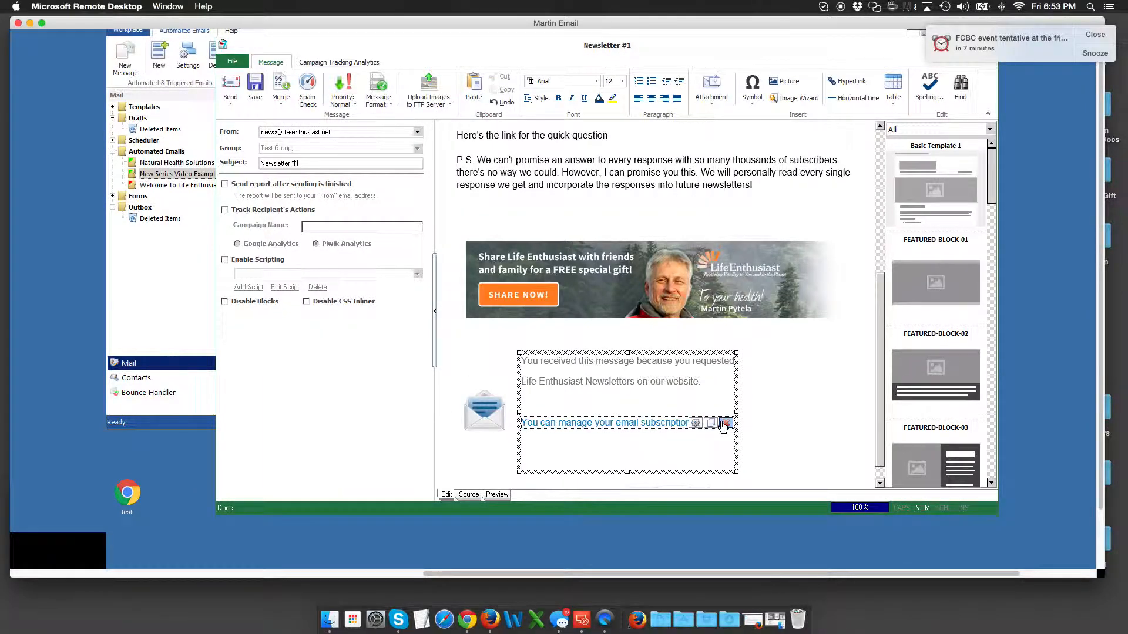
double_click(683, 423)
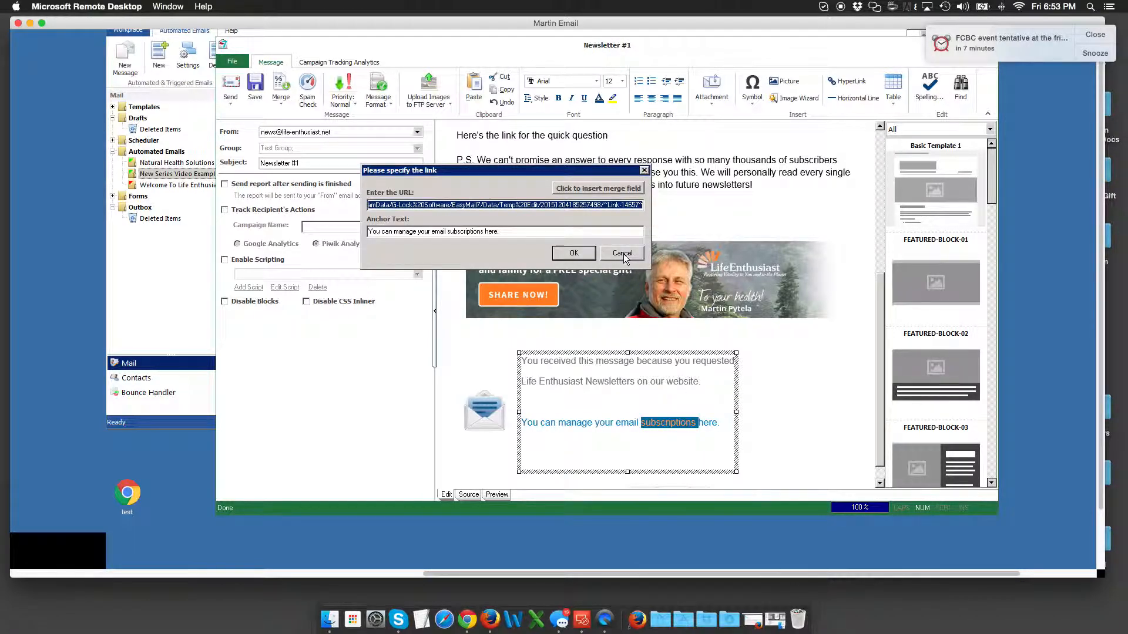
left_click(618, 254)
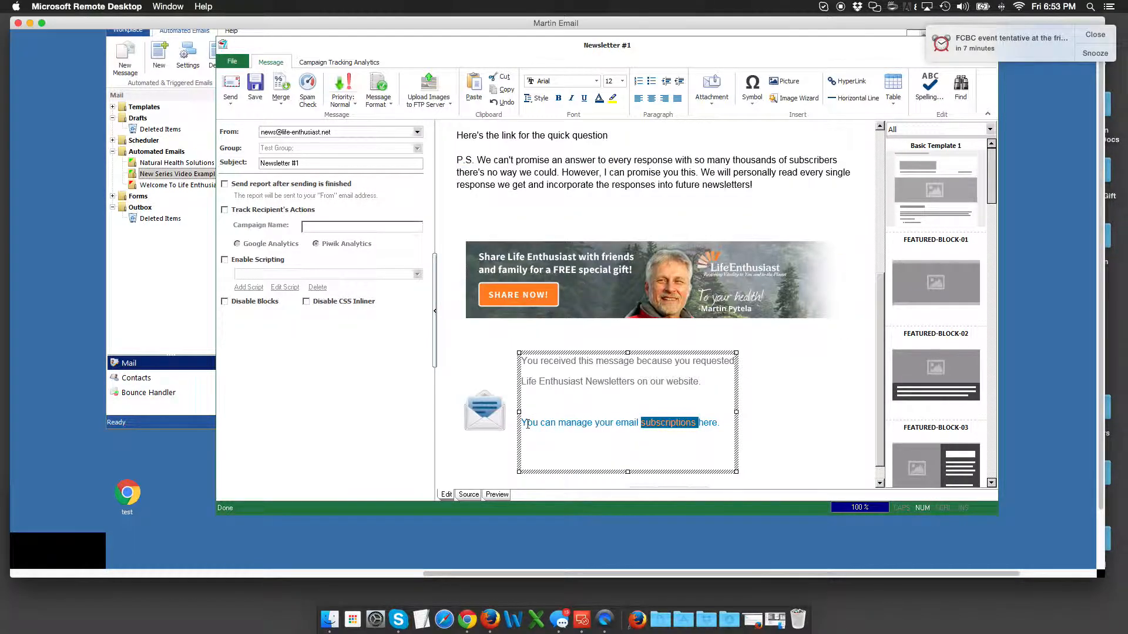
left_click_drag(525, 423, 710, 424)
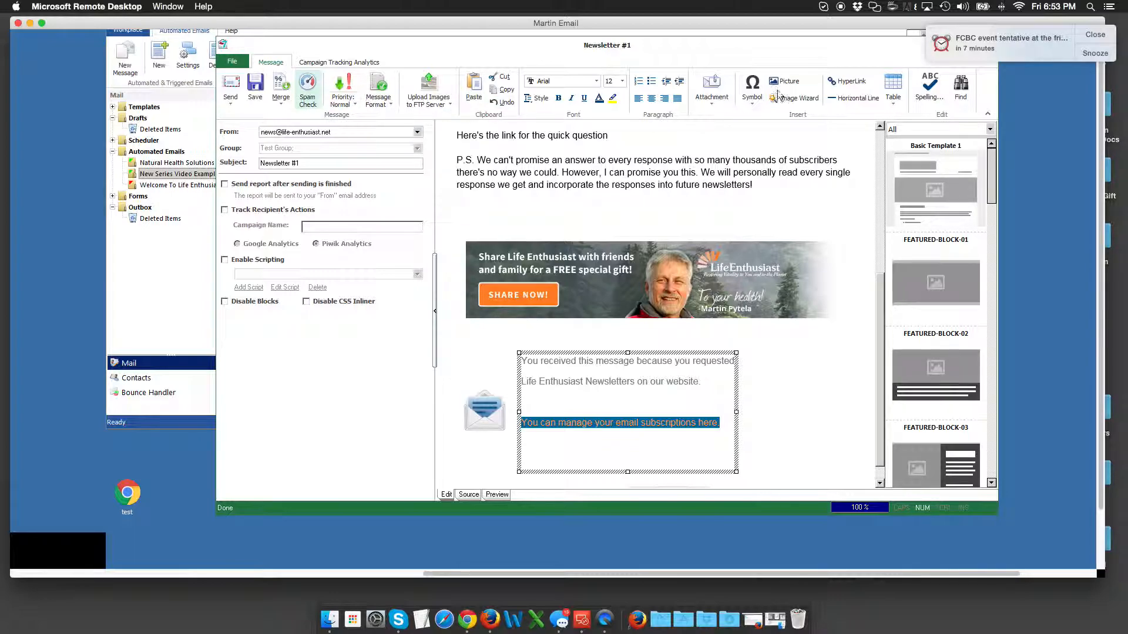
left_click(280, 97)
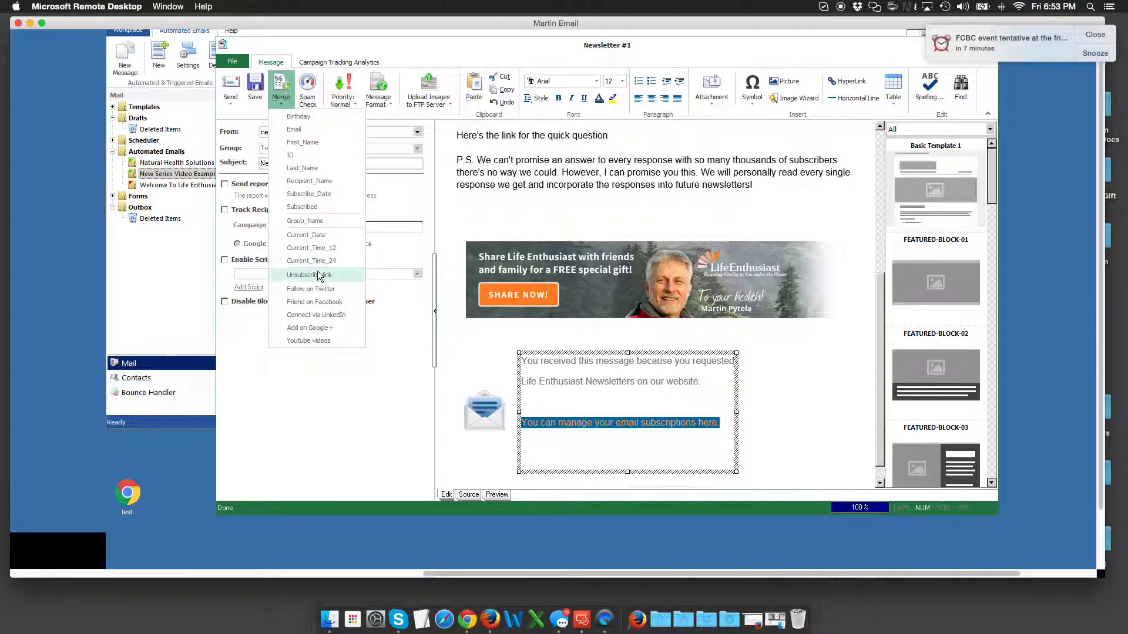
left_click(541, 212)
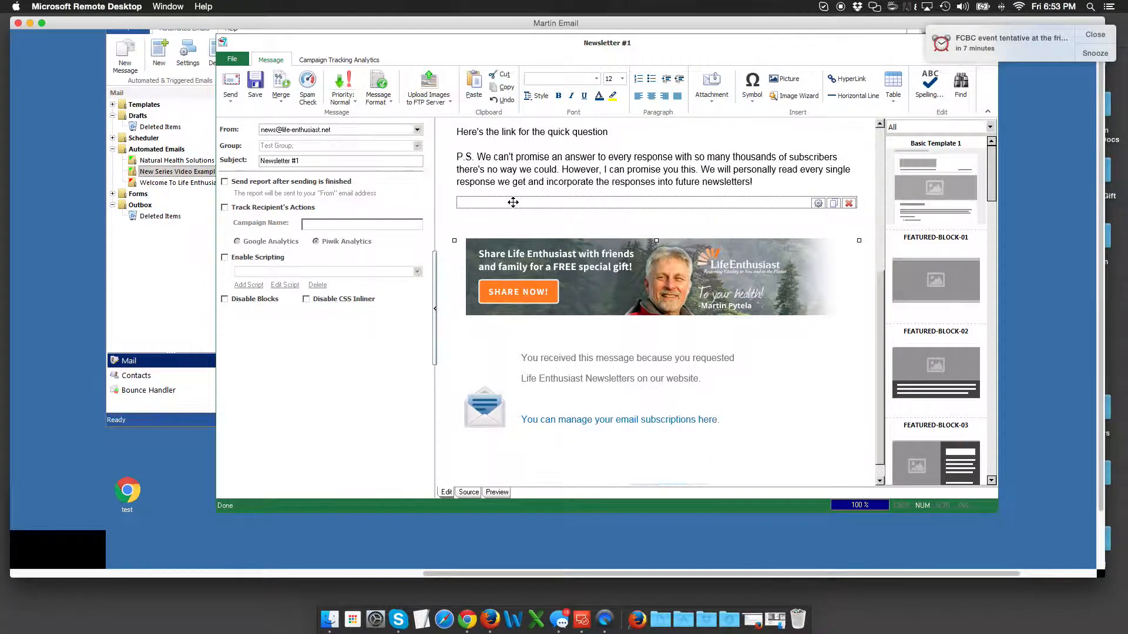
Step: Insert the Unsubscribe link merge field on the empty line below the P.S. paragraph
left_click(520, 196)
left_click(473, 377)
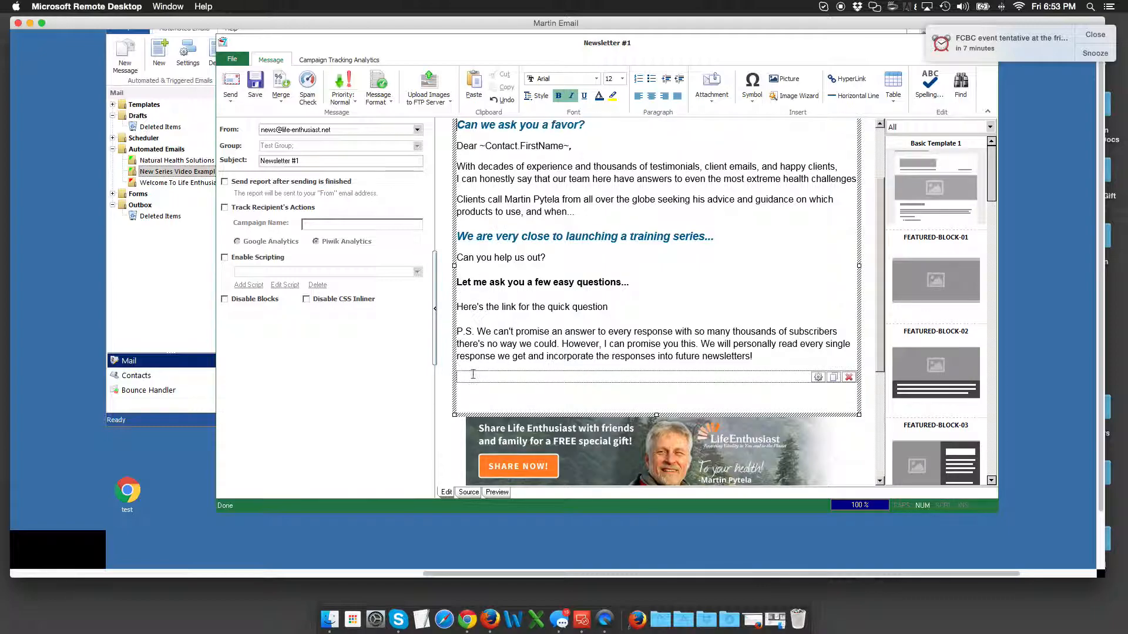
left_click(281, 88)
left_click(309, 270)
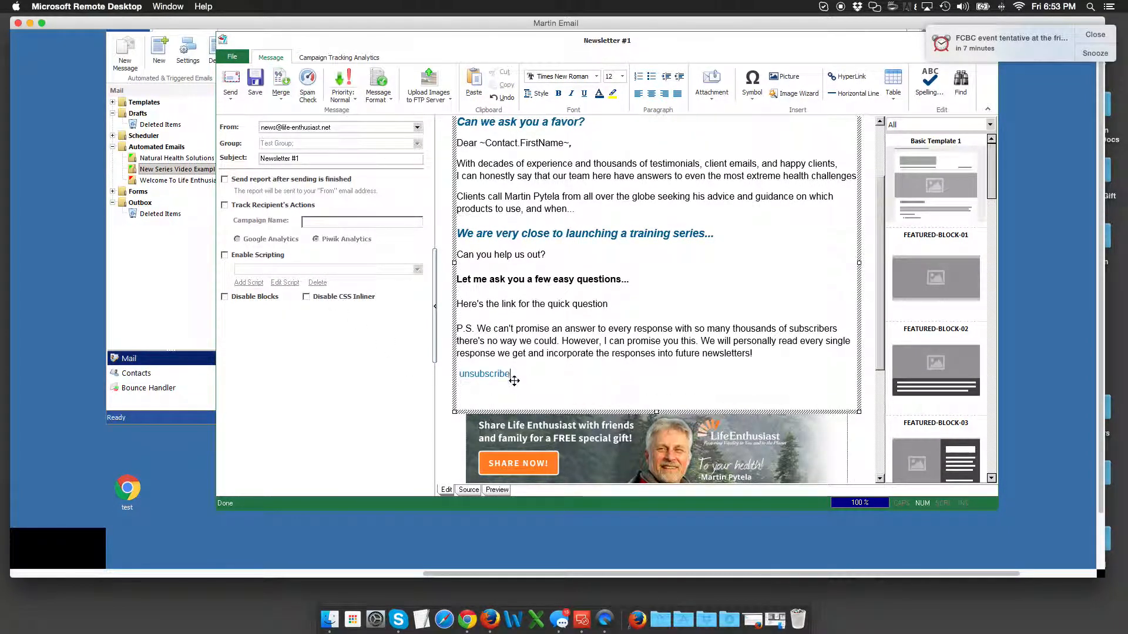
Step: Copy the URL of the inserted unsubscribe link, and delete that link from the line below the P.S. paragraph
left_click_drag(511, 375, 463, 375)
left_click(474, 375)
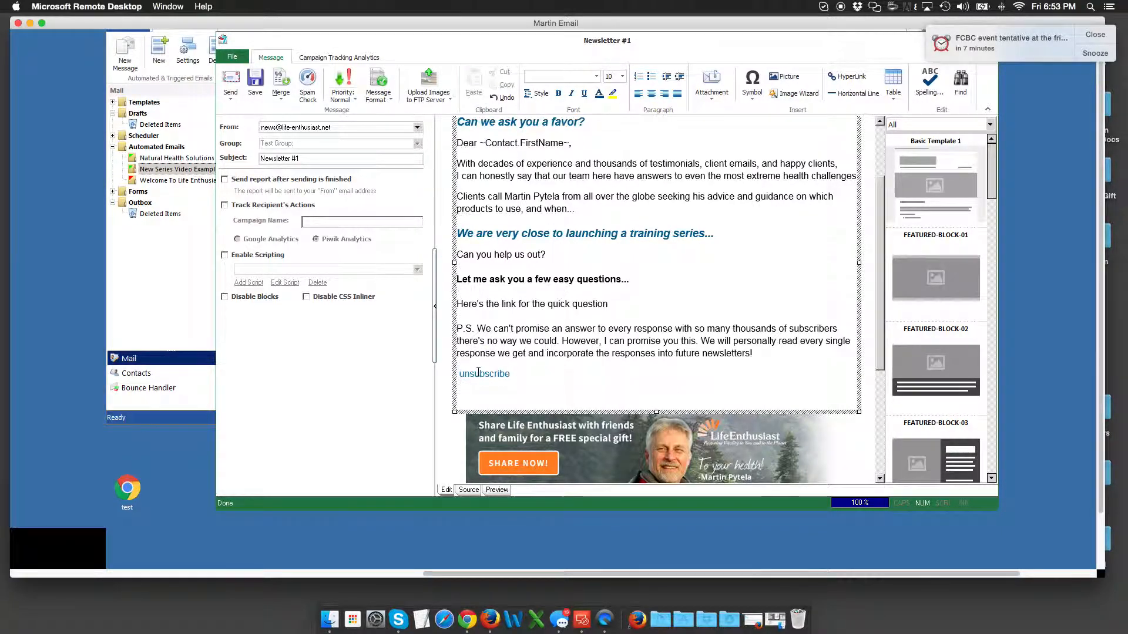
left_click(846, 77)
key("ctrl+c")
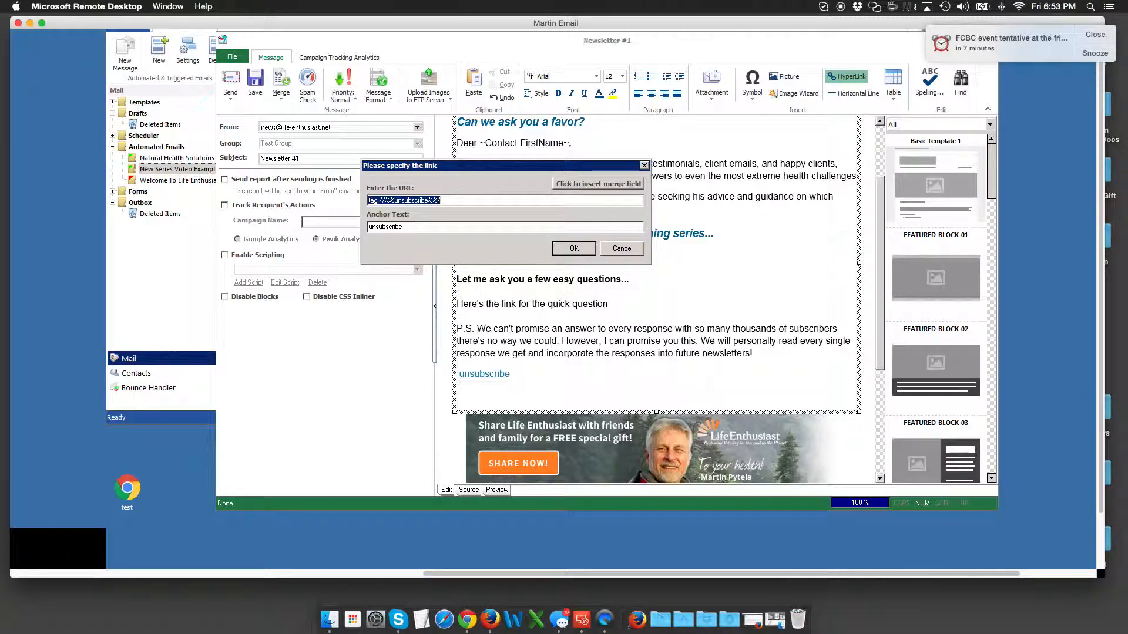
left_click(622, 248)
left_click_drag(510, 374, 459, 379)
key("Delete")
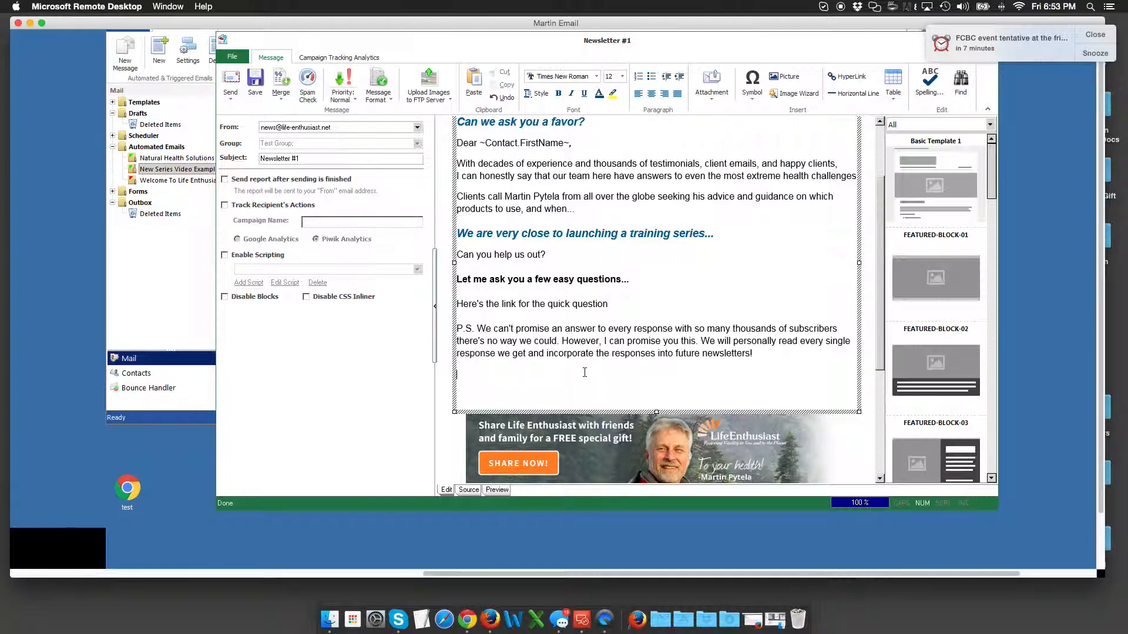
scroll(660, 299, "down", 3)
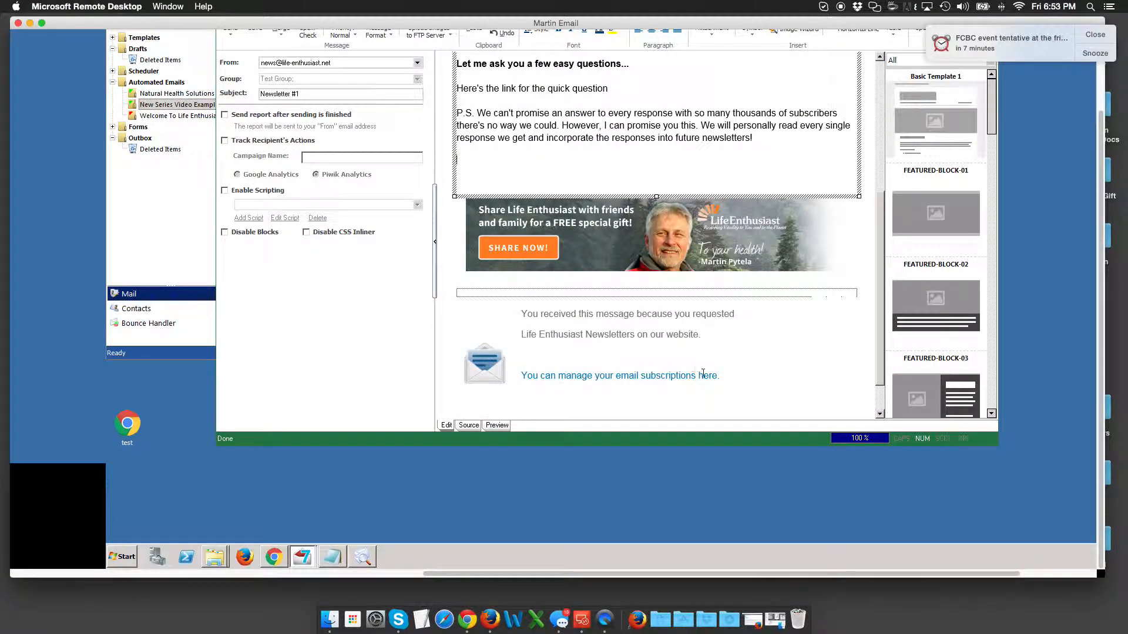
double_click(659, 376)
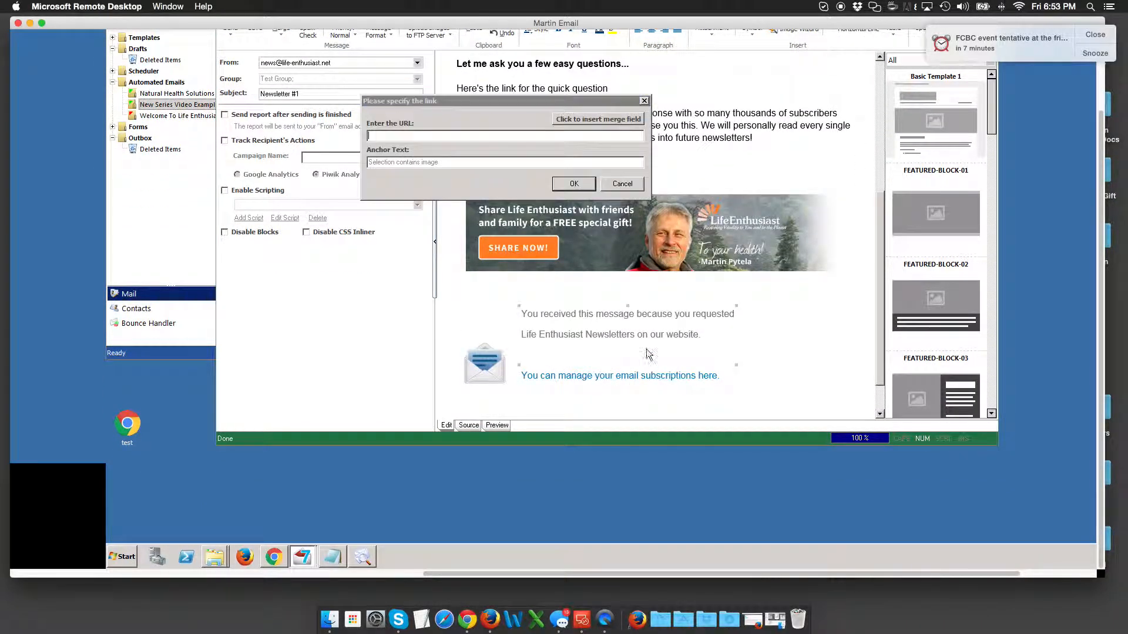
left_click(620, 186)
left_click(581, 374)
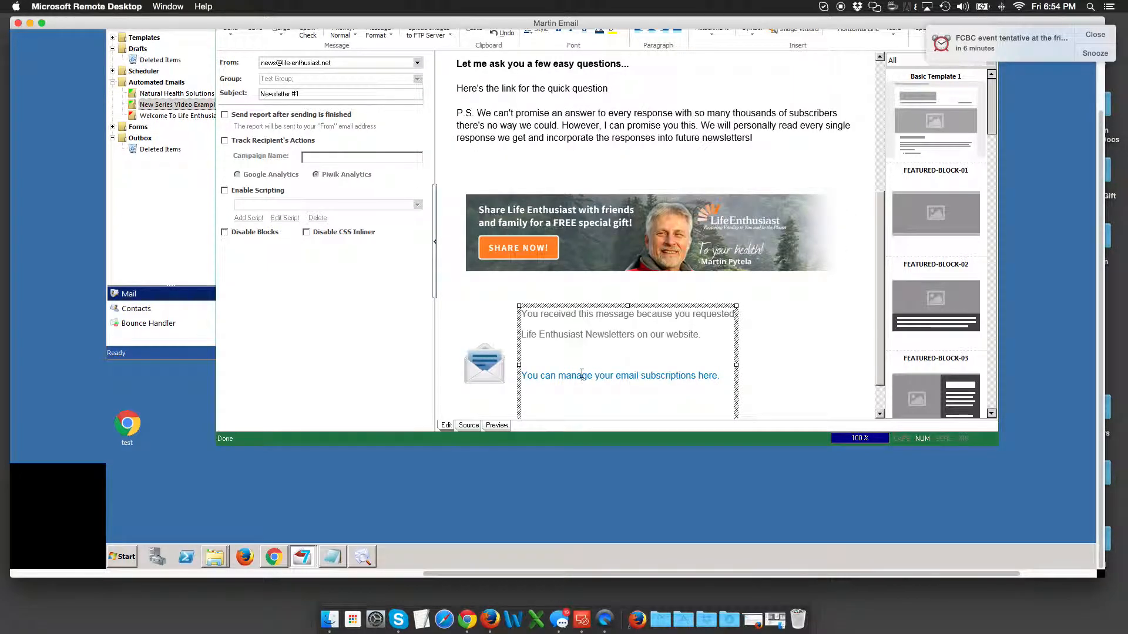
double_click(581, 374)
left_click(620, 187)
Step: Replace the URL of the "You can manage your email subscriptions here." link with the copied unsubscribe URL and save the message
left_click_drag(523, 376, 735, 375)
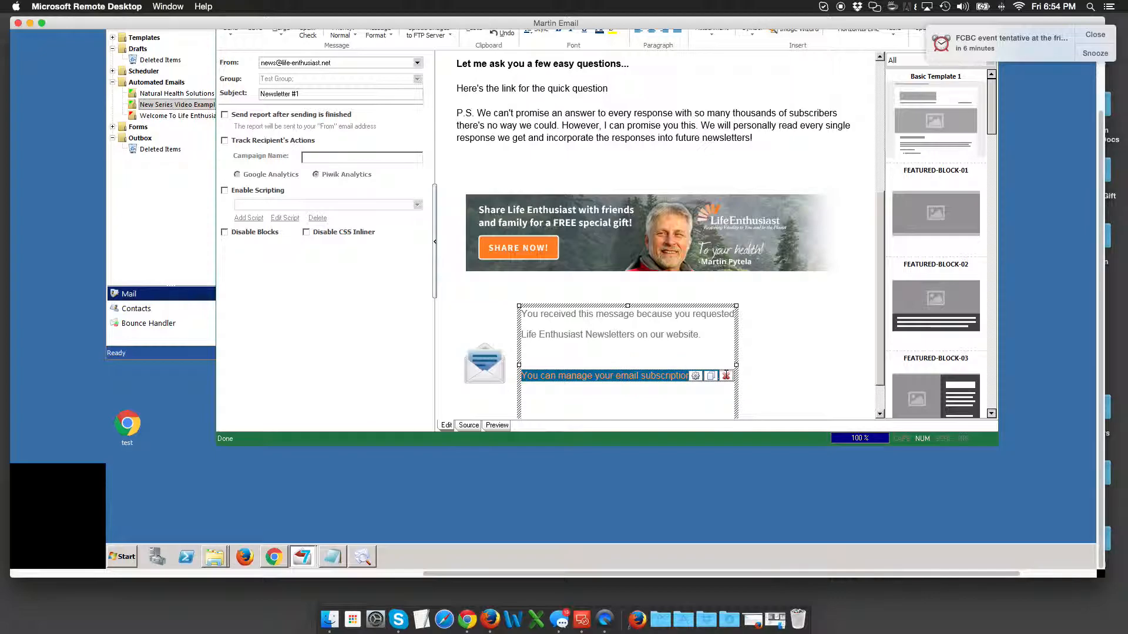
scroll(736, 93, "up", 3)
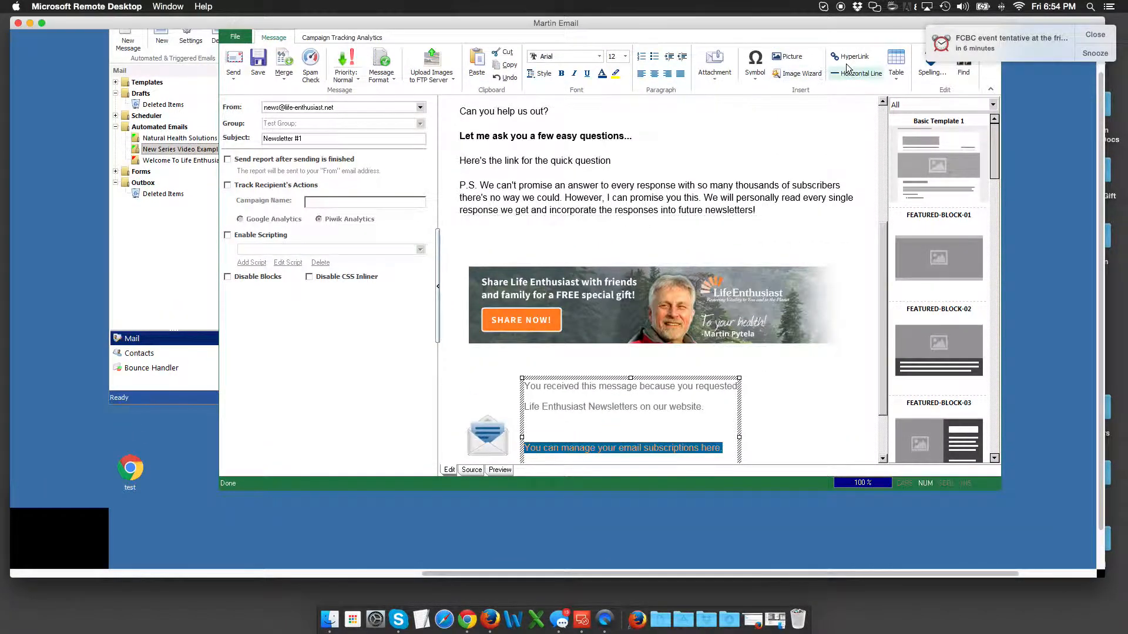
left_click(850, 59)
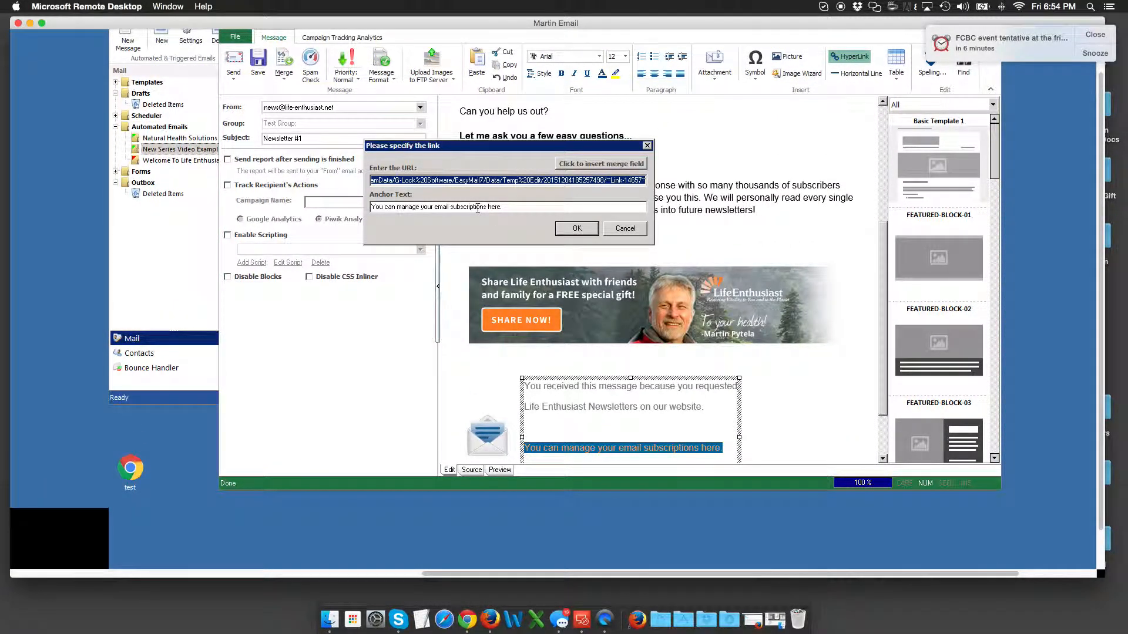
key("ctrl+v")
left_click(573, 228)
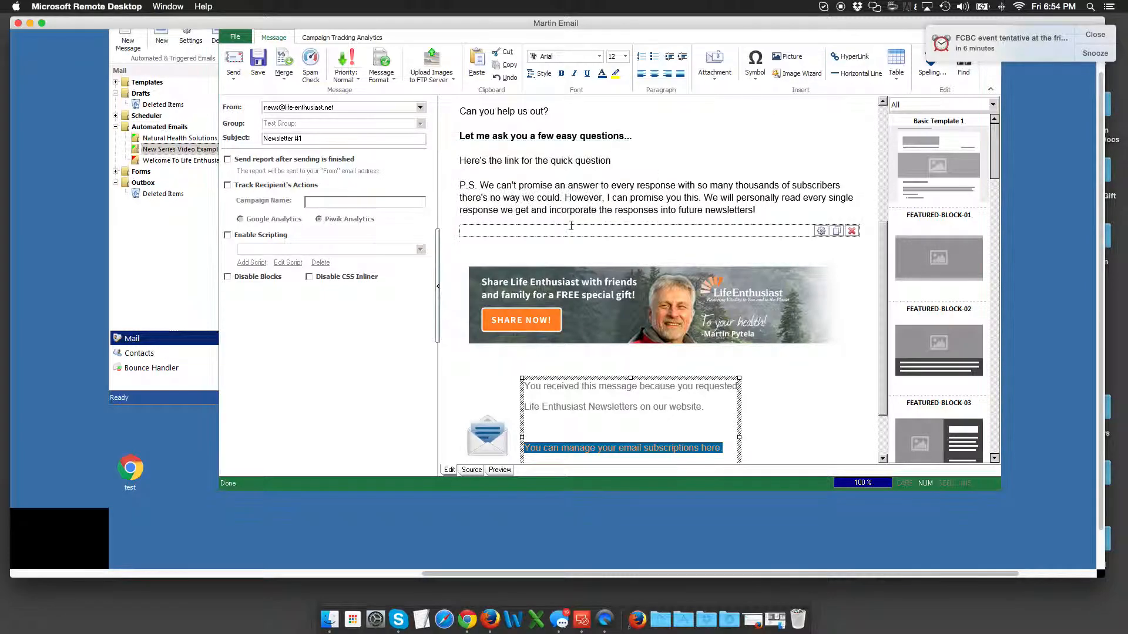
left_click(259, 66)
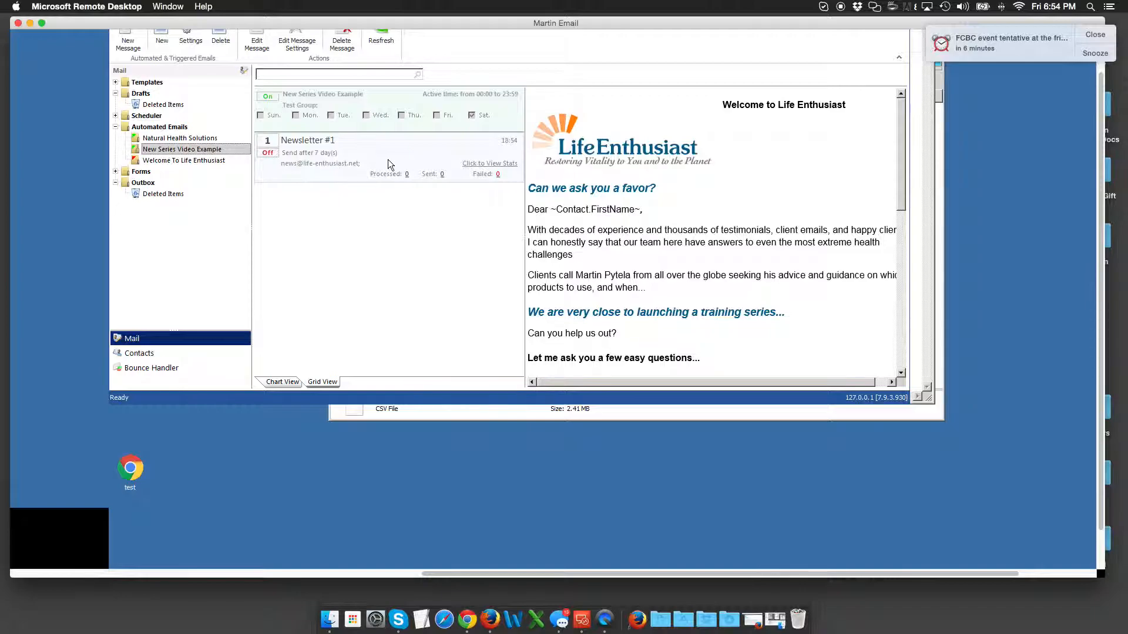
Step: Check the saved message's footer in the preview, and turn the Newsletter #1 message off
scroll(648, 219, "down", 10)
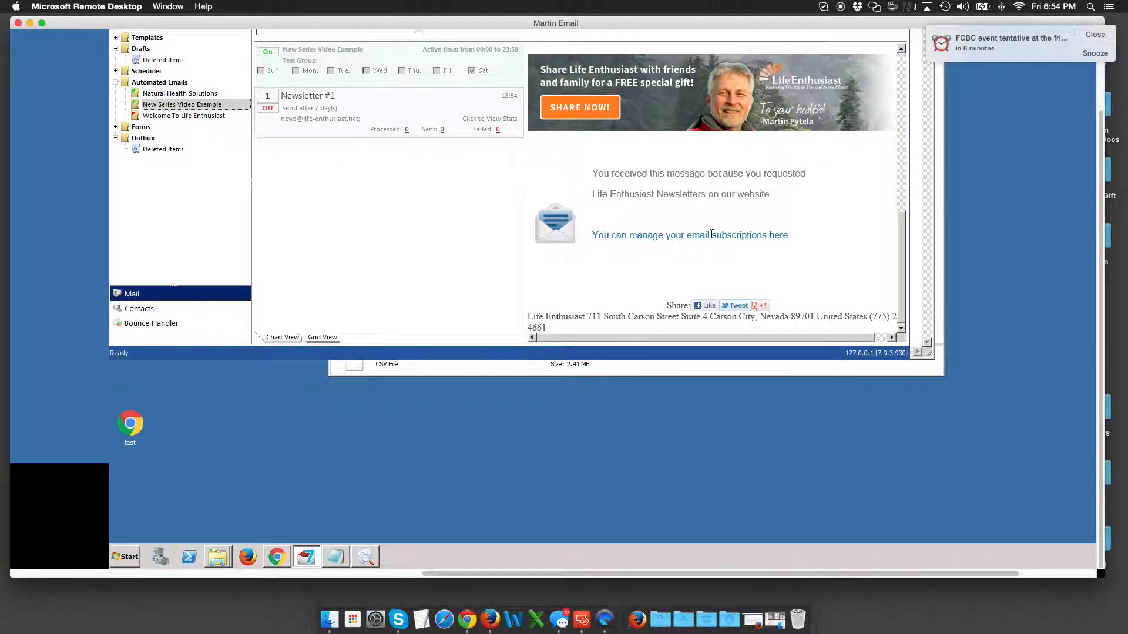
scroll(321, 214, "up", 5)
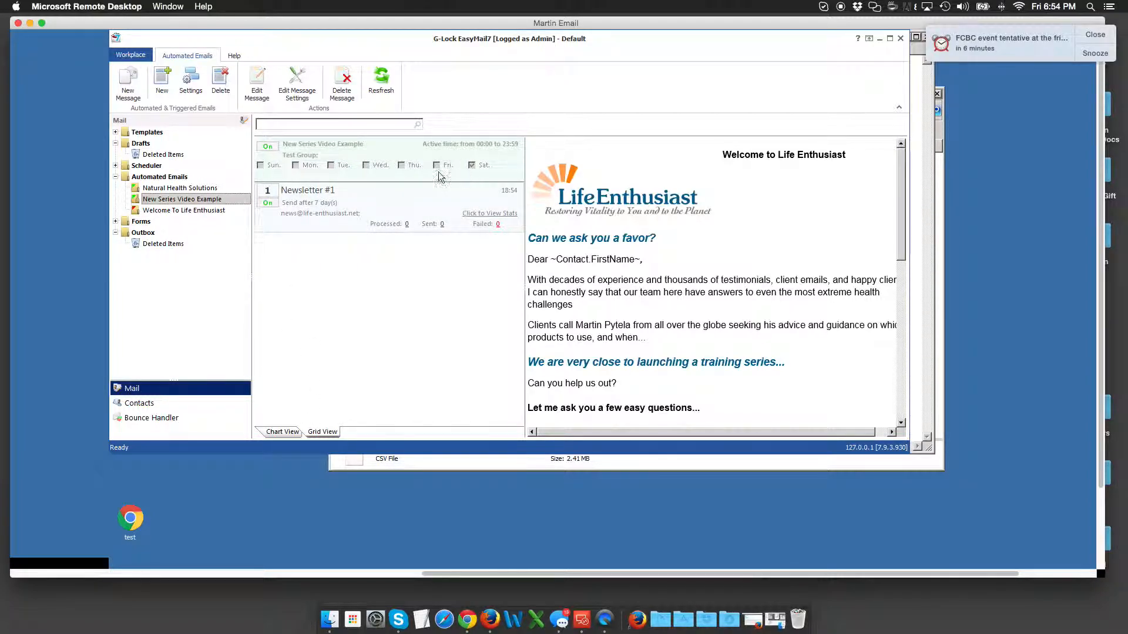
left_click(268, 203)
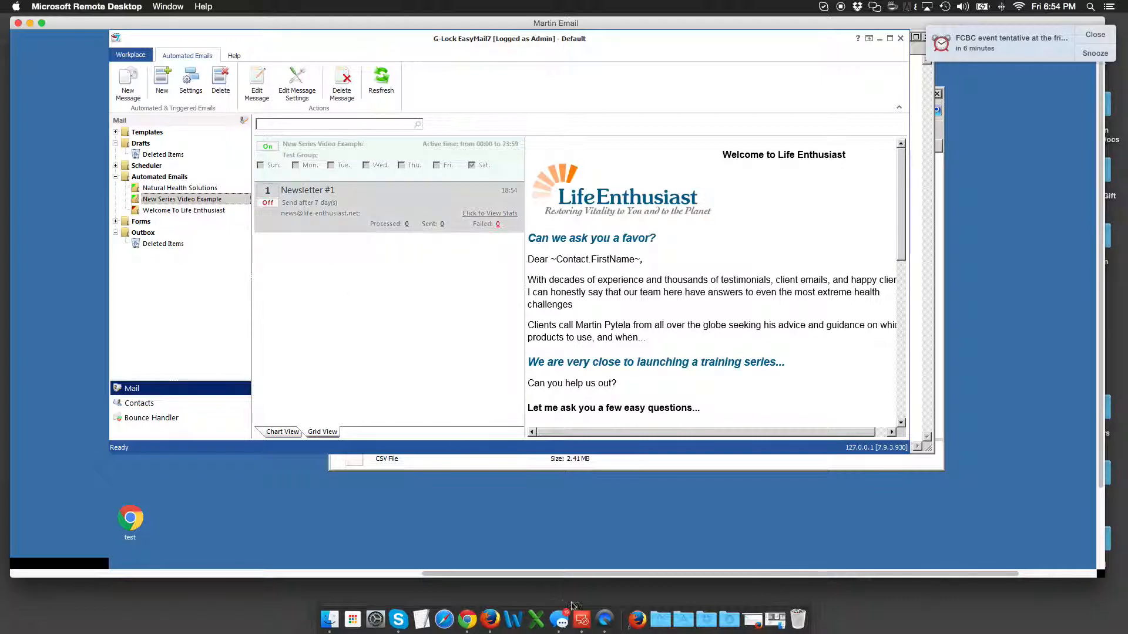
right_click(609, 619)
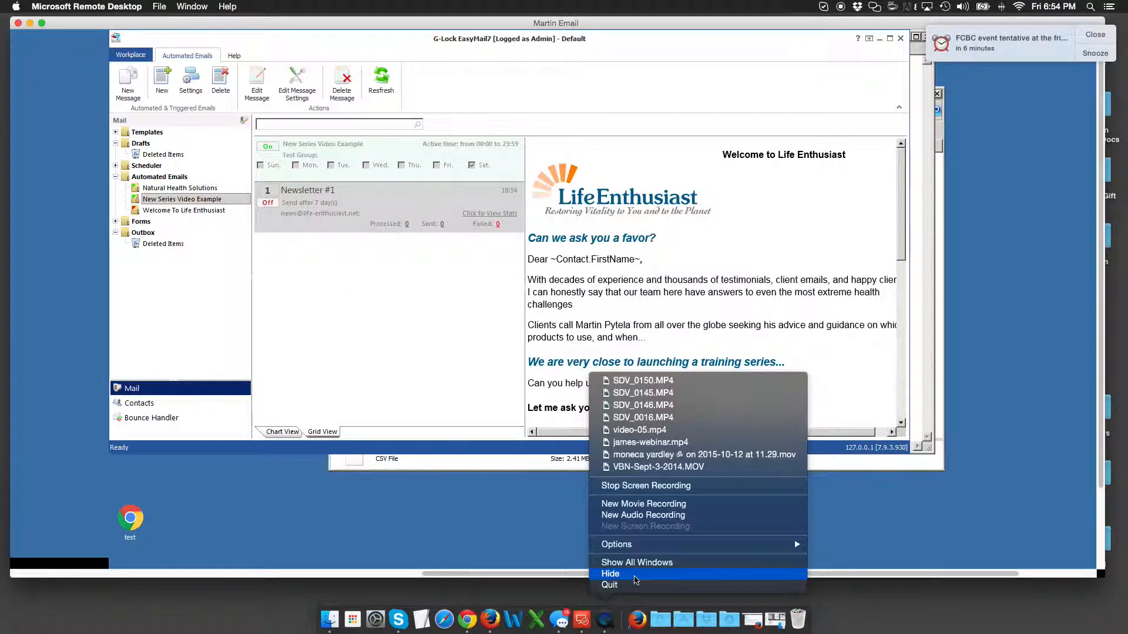